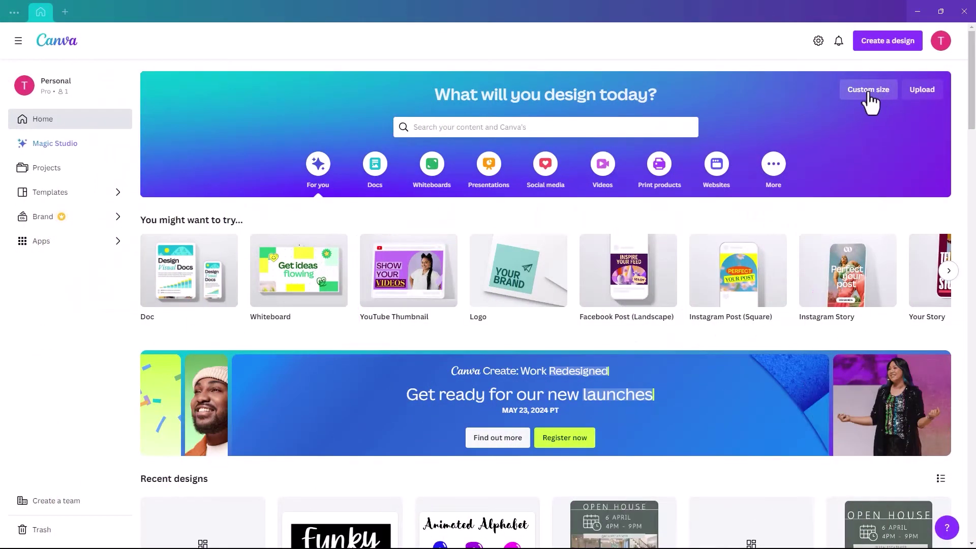
Step: Create a new blank design using the recent 1280 × 720 px custom size
left_click(863, 94)
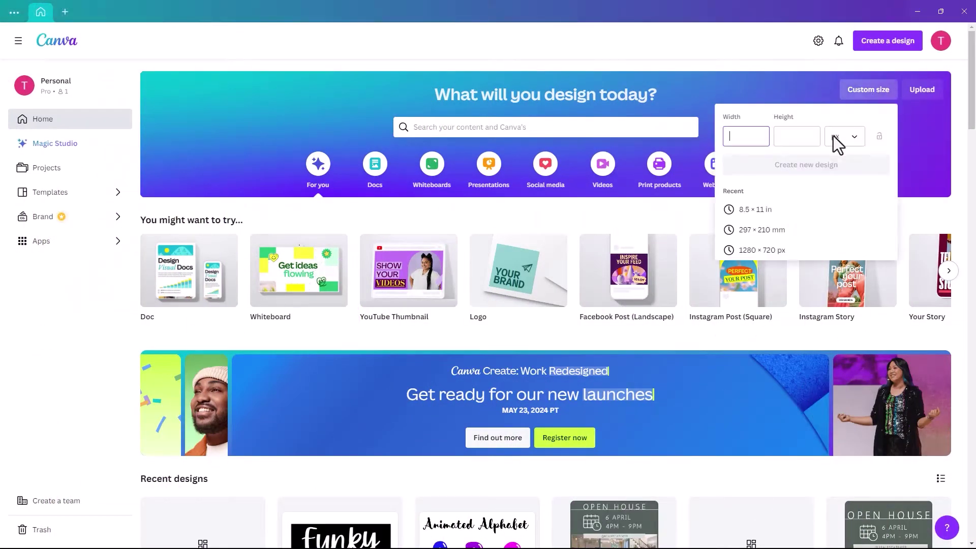
left_click(734, 254)
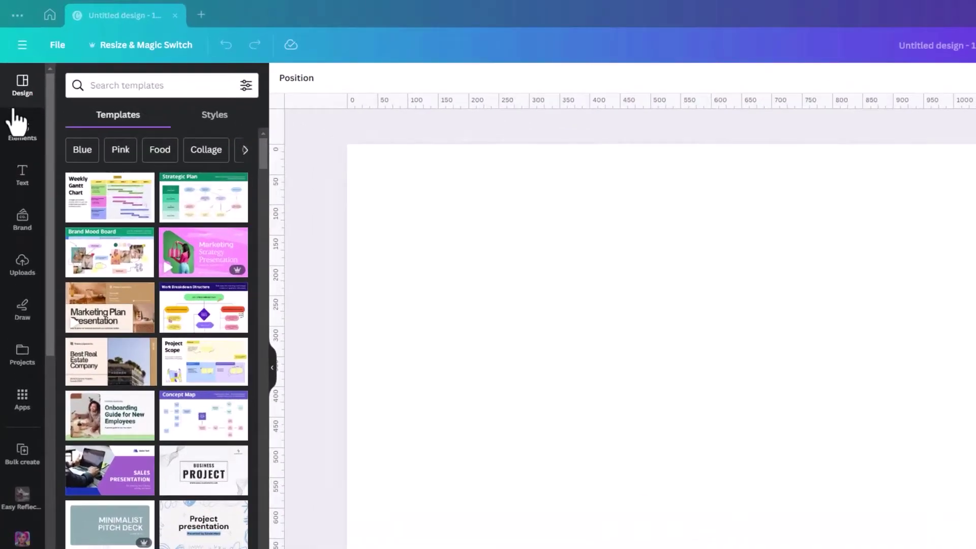
Step: Add a square from Elements Shapes and stretch it into a rectangle about 859 × 315
left_click(18, 105)
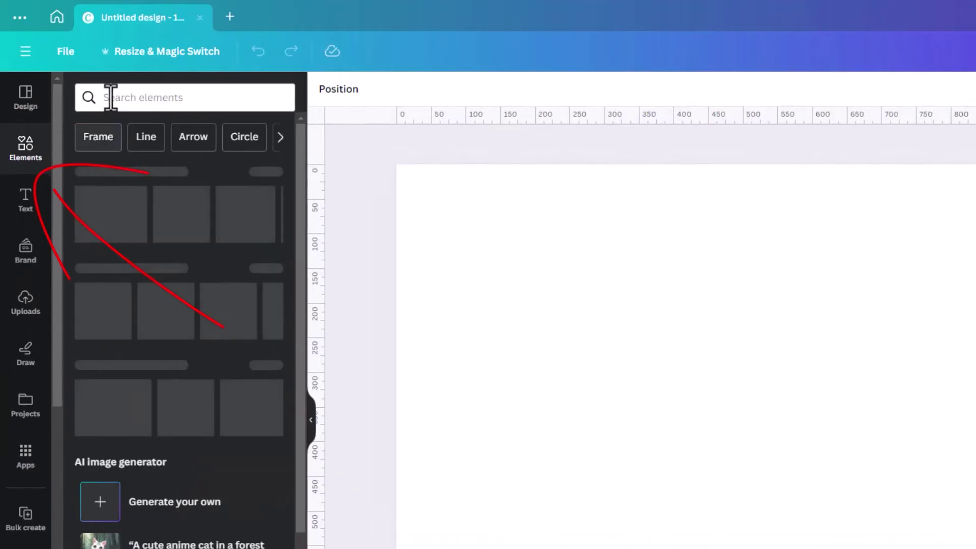
left_click(110, 94)
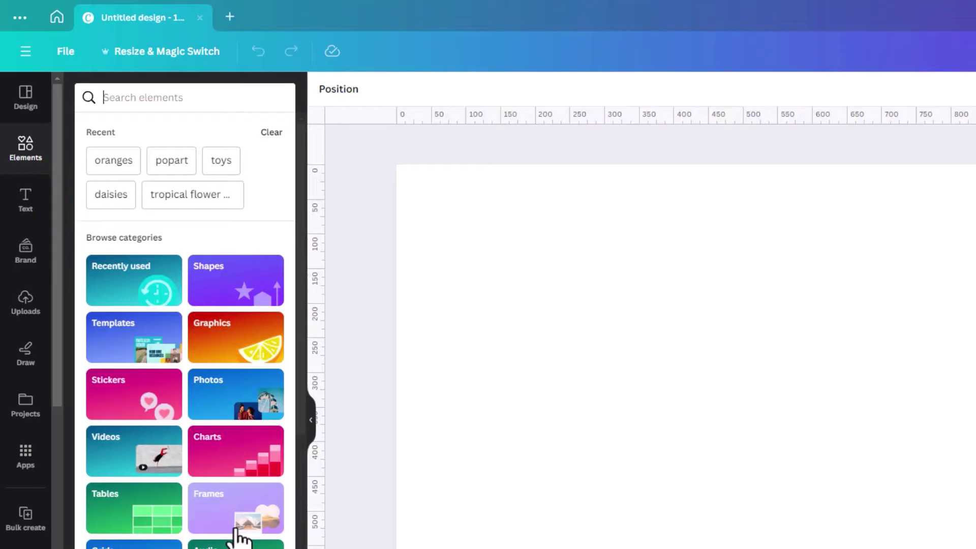
left_click(208, 286)
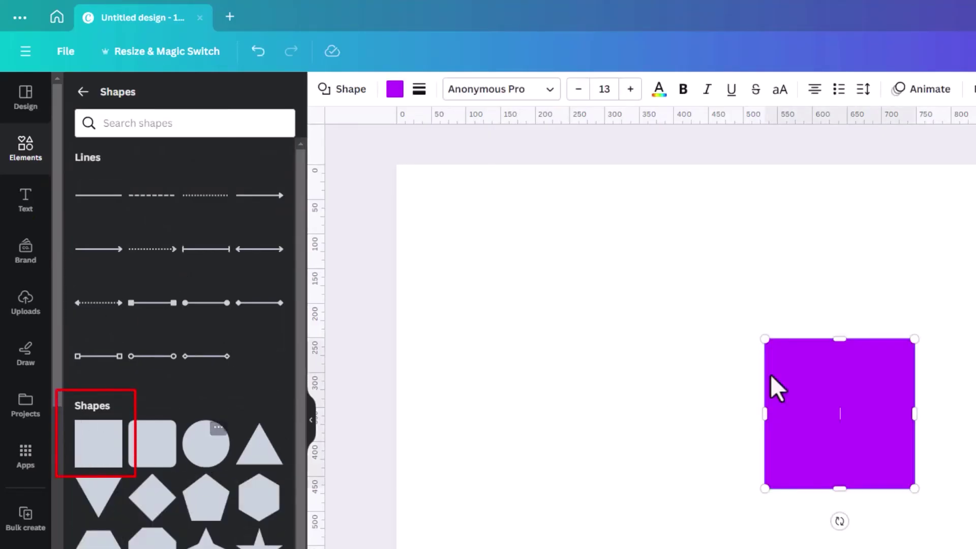
left_click_drag(765, 414, 535, 413)
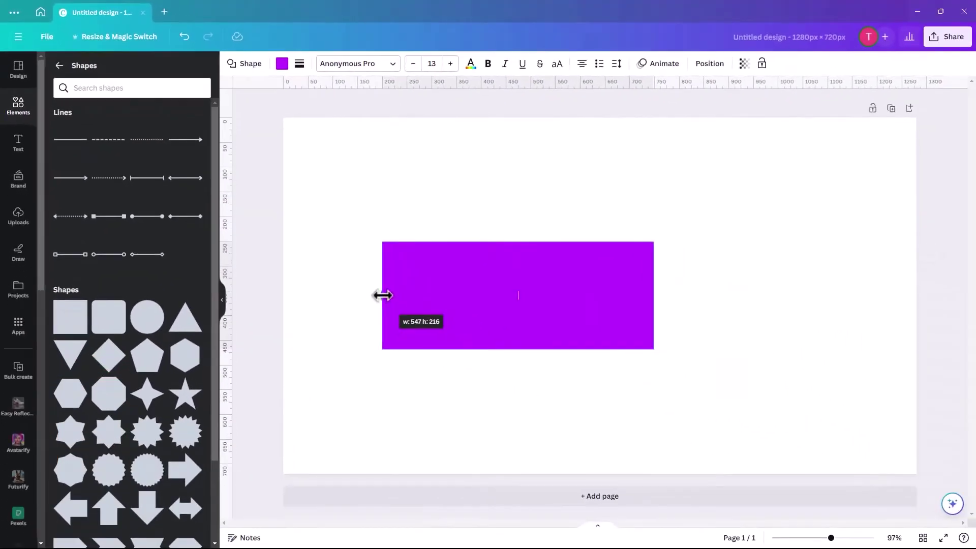
left_click_drag(383, 295, 382, 296)
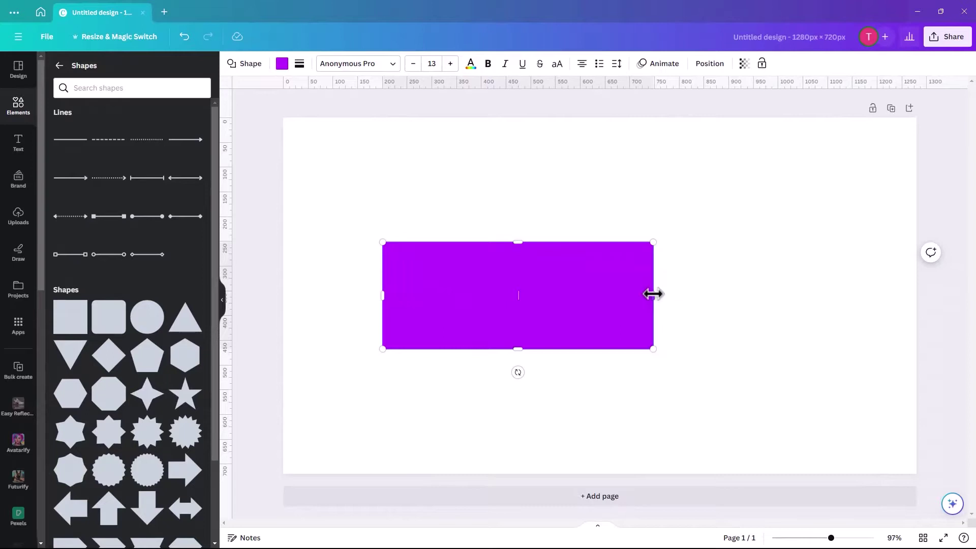
left_click_drag(653, 294, 811, 305)
mouse_move(590, 244)
left_mouse_down()
mouse_move(591, 193)
mouse_move(589, 207)
left_mouse_up()
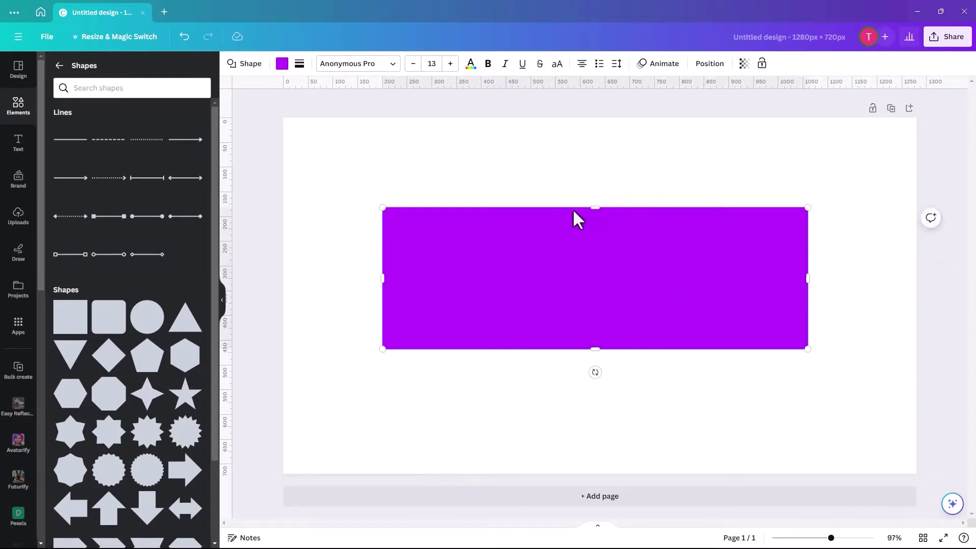
Step: Fill the rectangle with black and deselect it
left_click(282, 63)
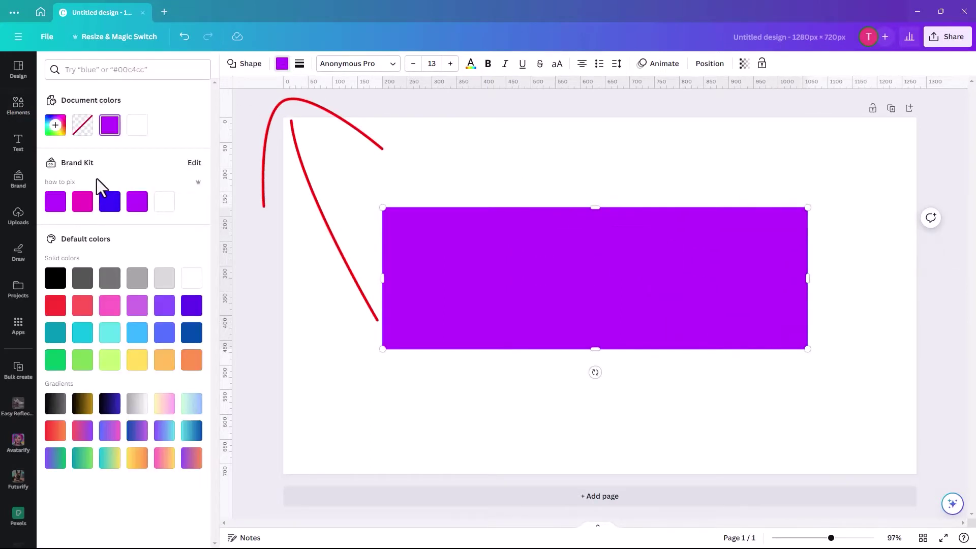
left_click(62, 281)
left_click(329, 268)
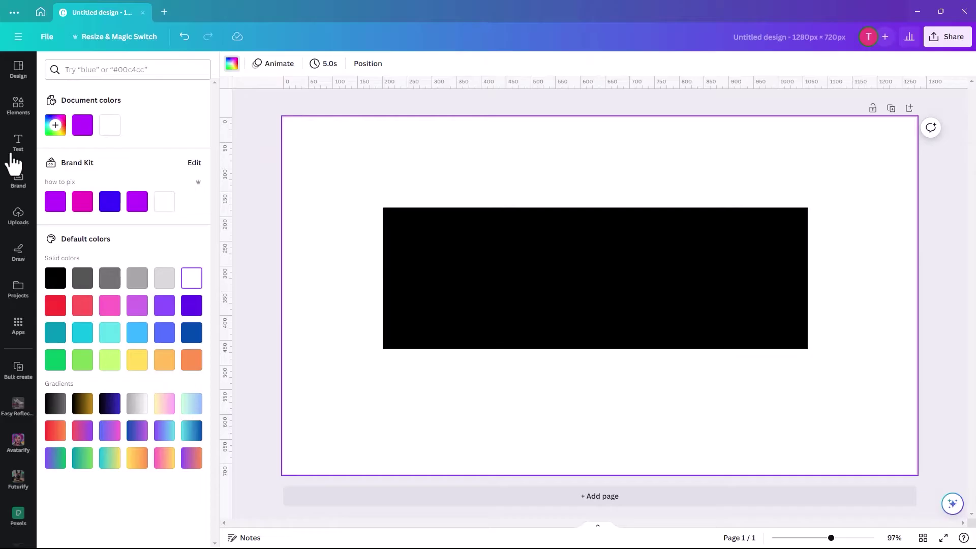
Step: Add a paragraph text box, enlarge it, and type 'Juice'
left_click(16, 147)
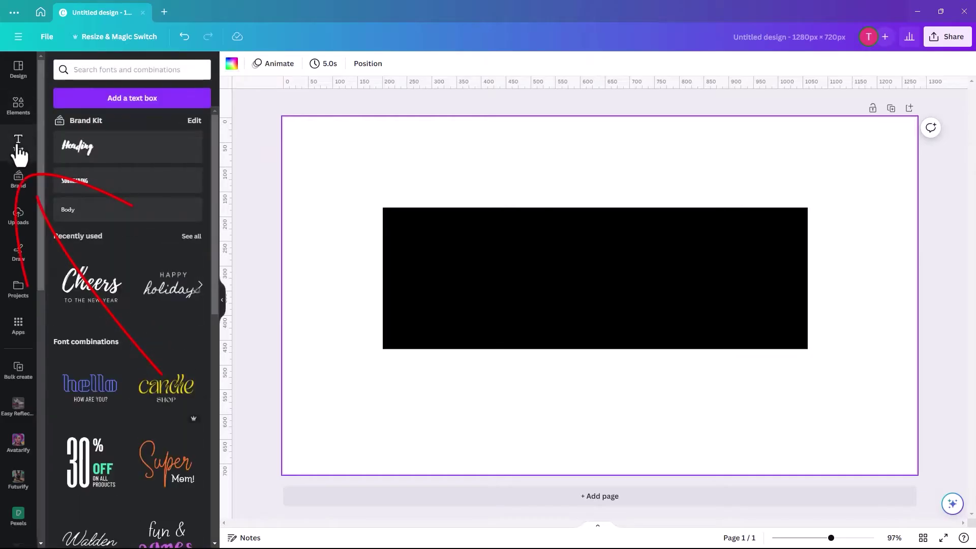
left_click(115, 100)
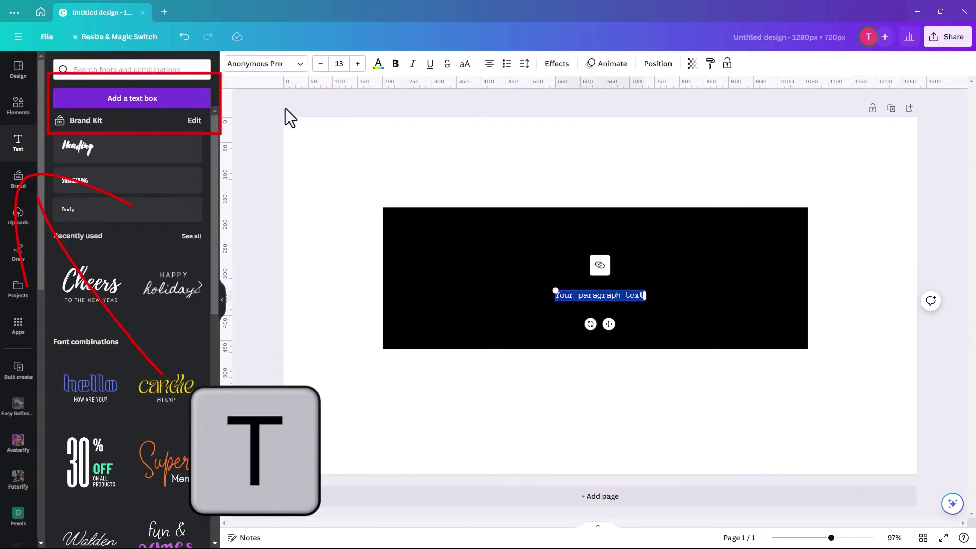
left_click_drag(554, 289, 388, 239)
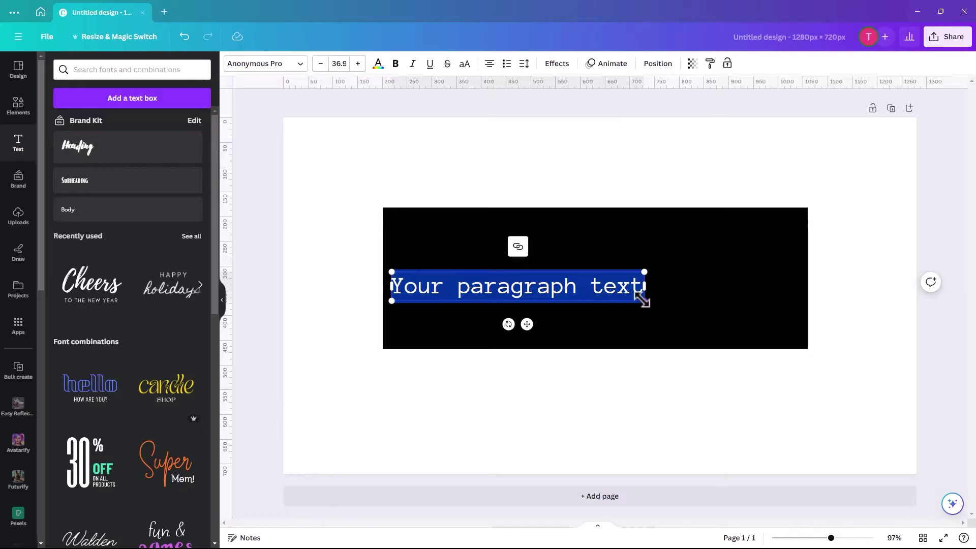
left_click_drag(644, 302, 775, 333)
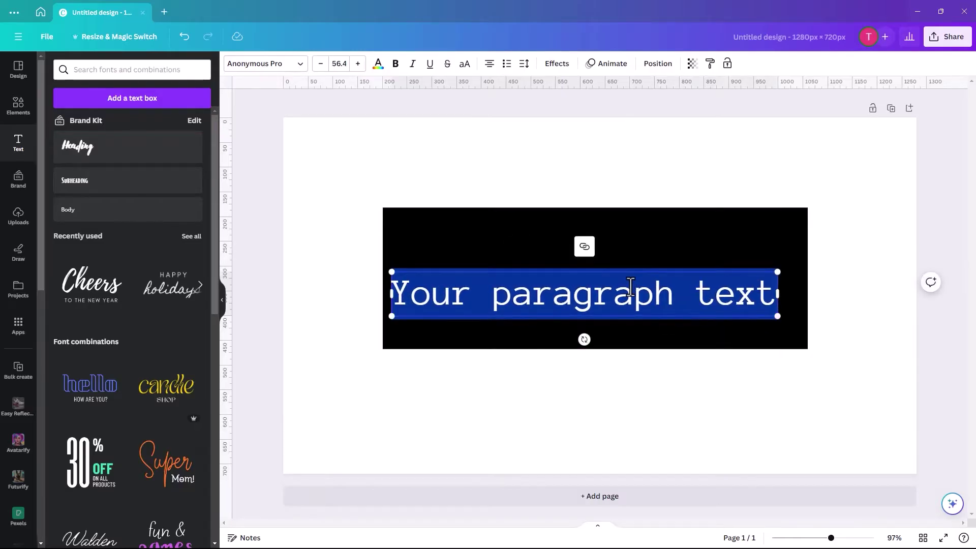
type("Juice")
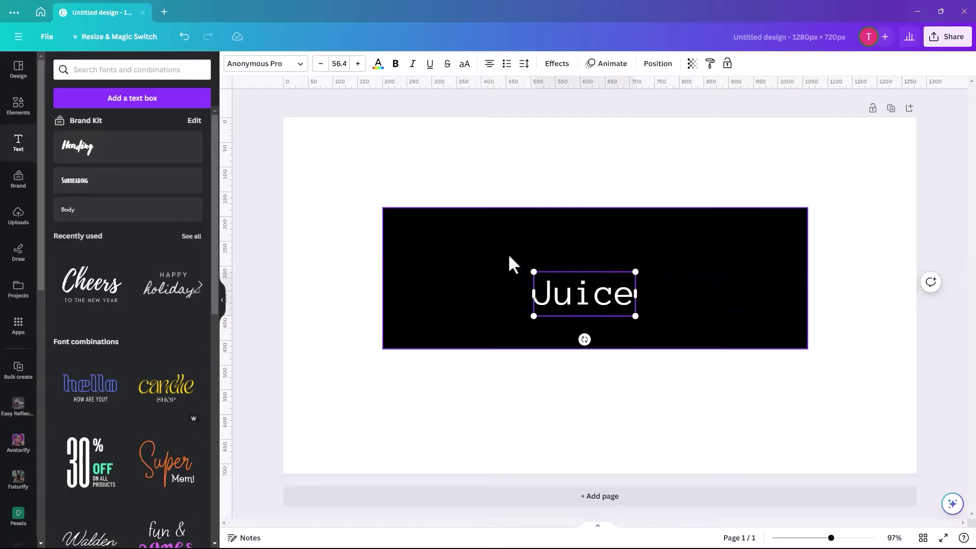
Step: Enlarge 'Juice' to size 161 and centre it over the black rectangle
left_click_drag(530, 273, 415, 247)
left_click_drag(635, 314, 719, 351)
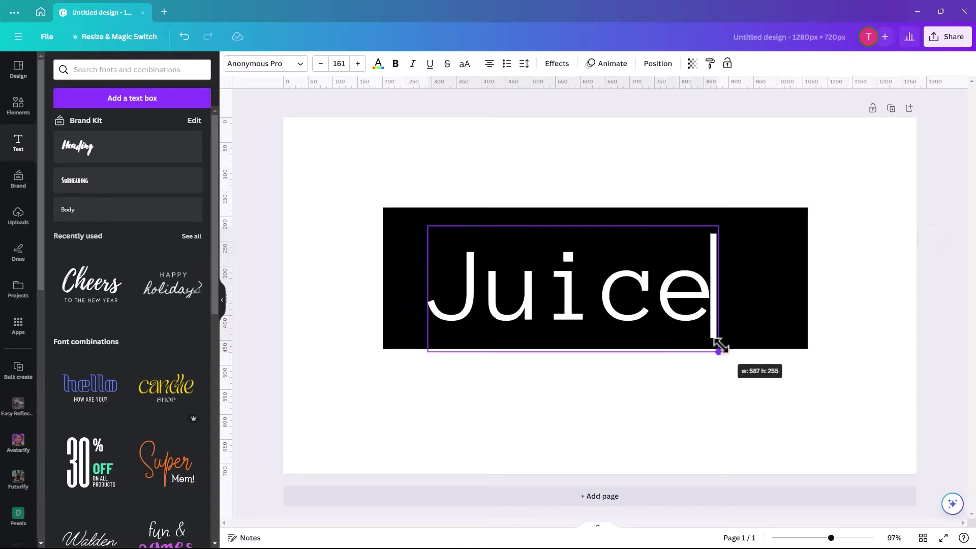
left_click(449, 425)
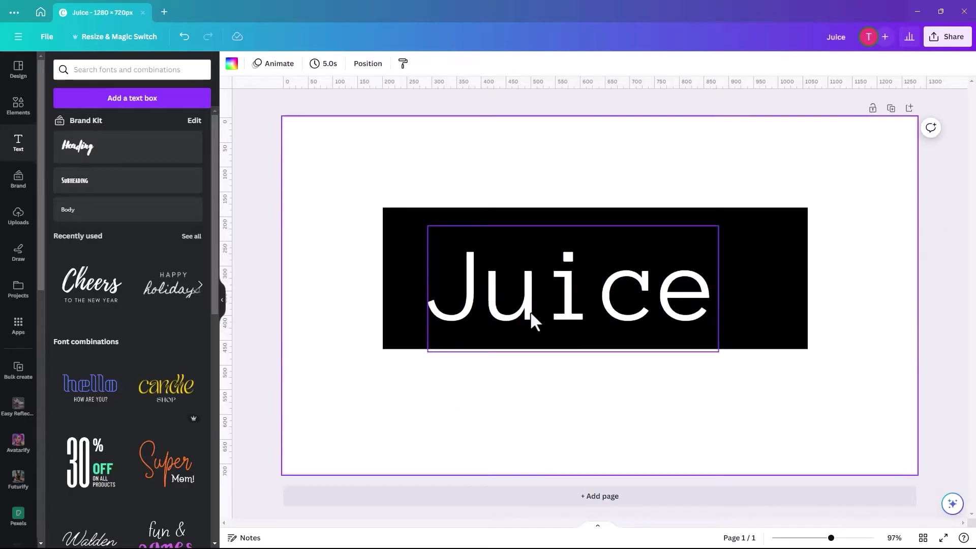
mouse_move(530, 311)
left_mouse_down()
mouse_move(553, 309)
mouse_move(546, 308)
left_mouse_up()
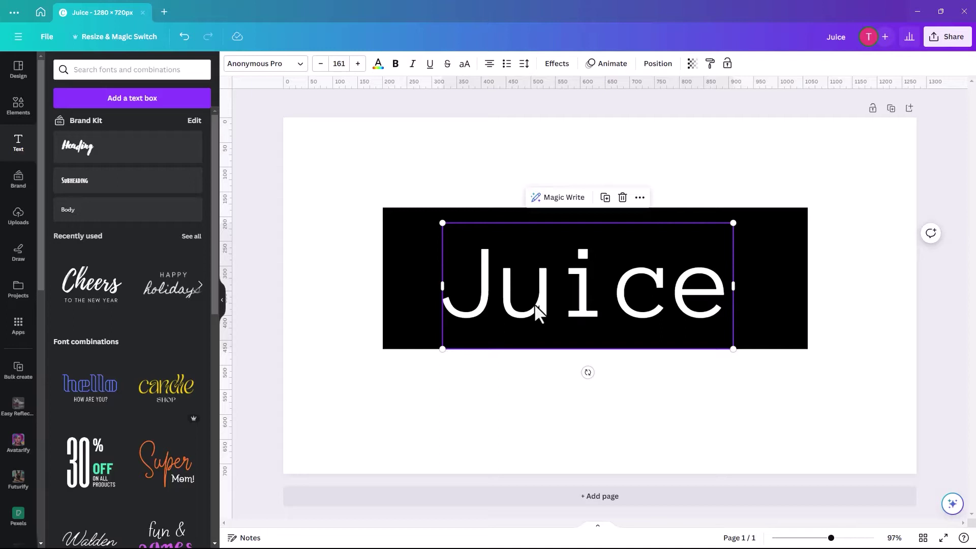
double_click(542, 291)
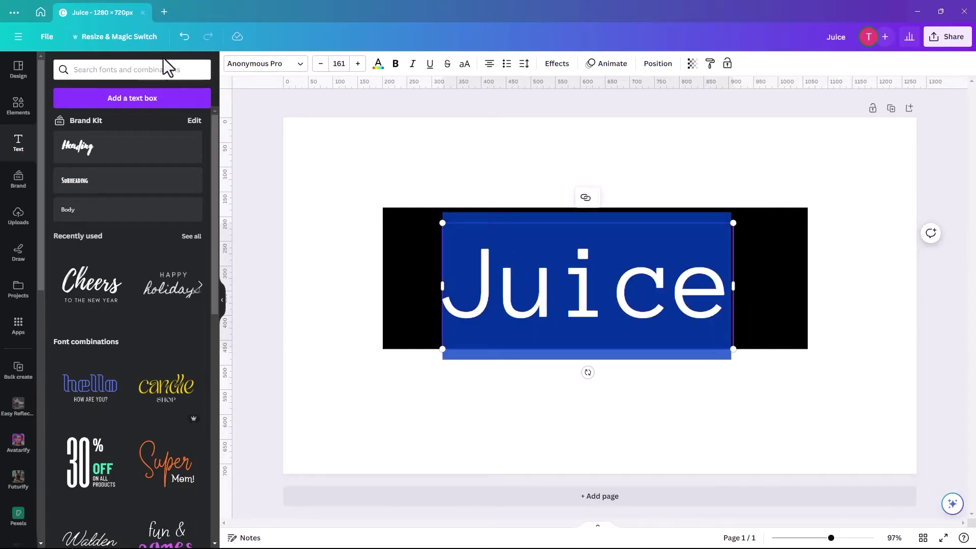
Step: Change the Juice text to the Apricots script font
left_click(300, 70)
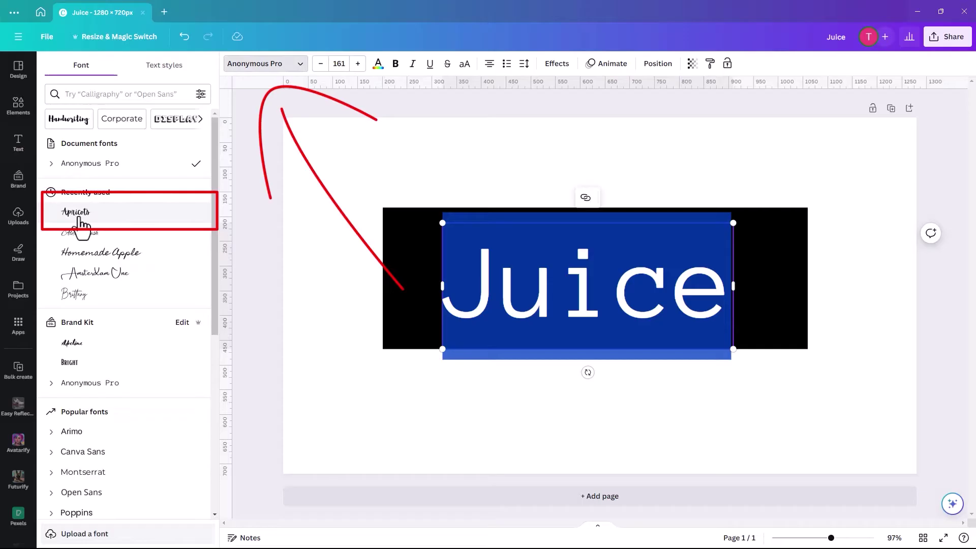
left_click(80, 217)
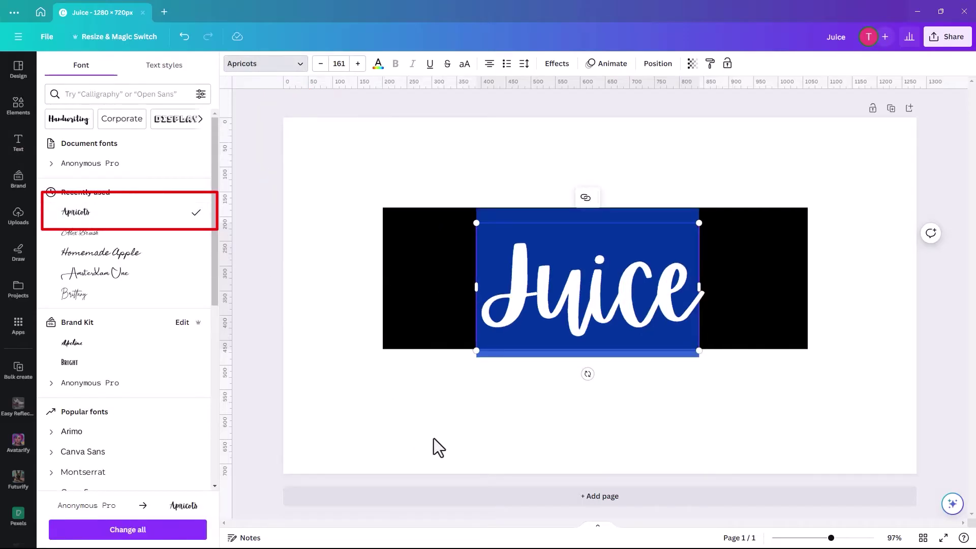
key("Escape")
left_click(462, 374)
Step: Enlarge the script Juice to about size 232 and centre it across the rectangle
left_click_drag(504, 312, 496, 303)
left_click_drag(468, 214, 412, 182)
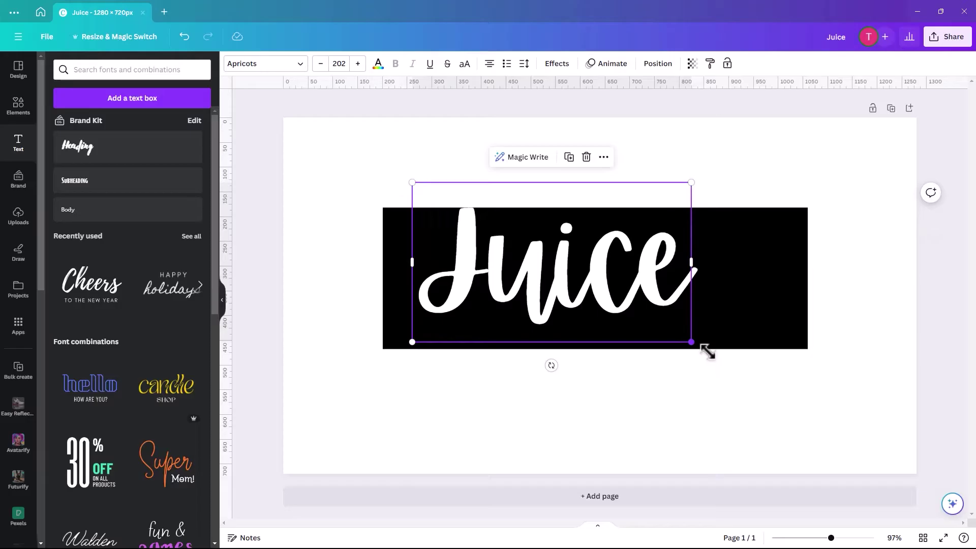
left_click_drag(692, 342, 734, 362)
left_click_drag(631, 304, 645, 305)
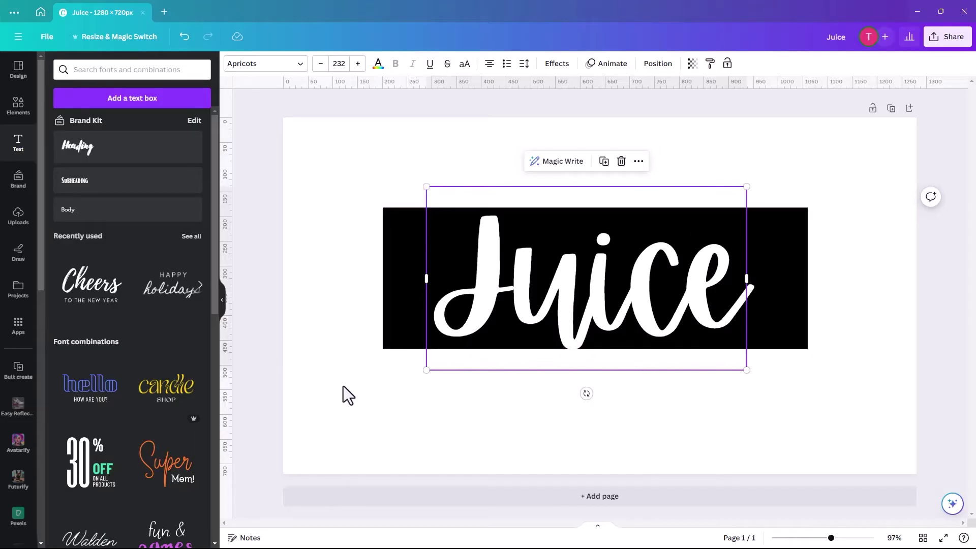
left_click(344, 389)
left_click(593, 295)
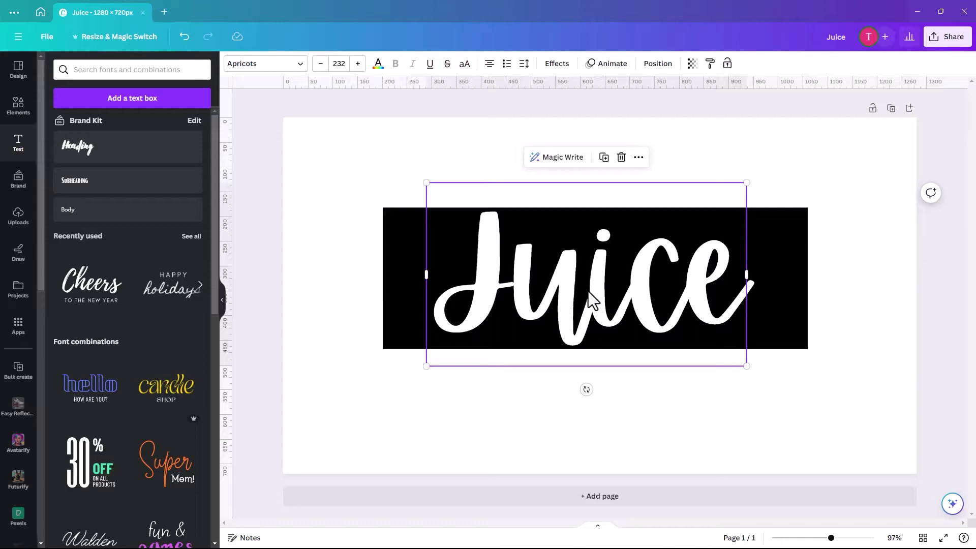
left_click(865, 133)
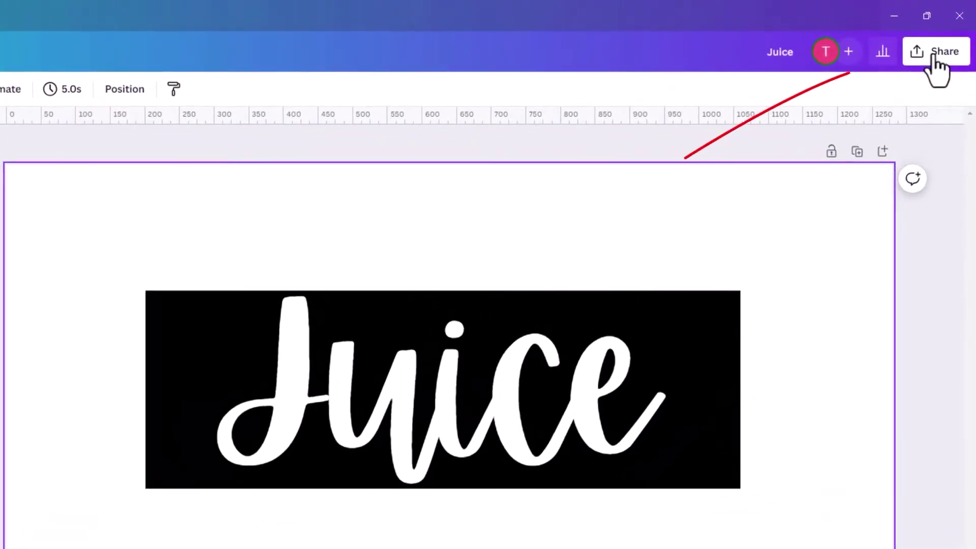
Step: Download the Juice design as a 1280 × 720 PNG
left_click(935, 53)
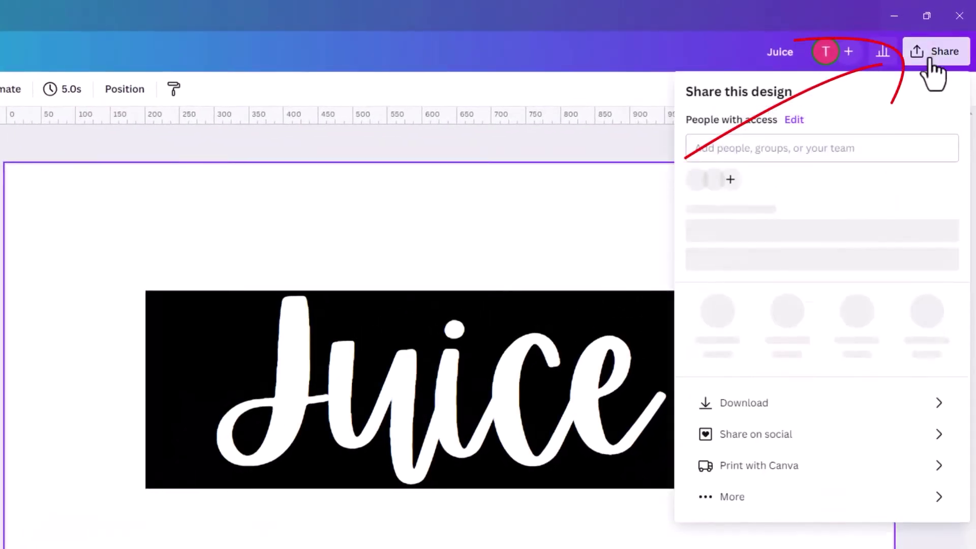
left_click(734, 412)
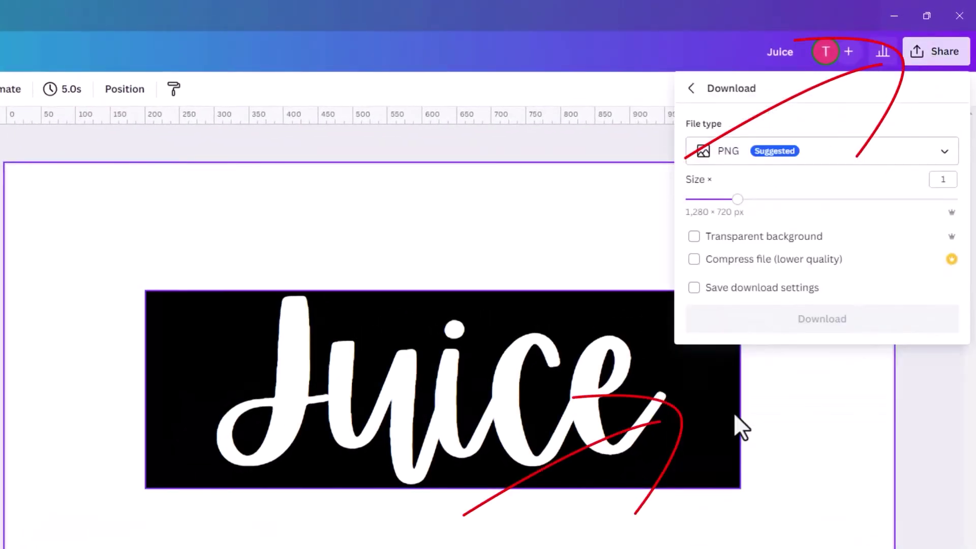
left_click(802, 321)
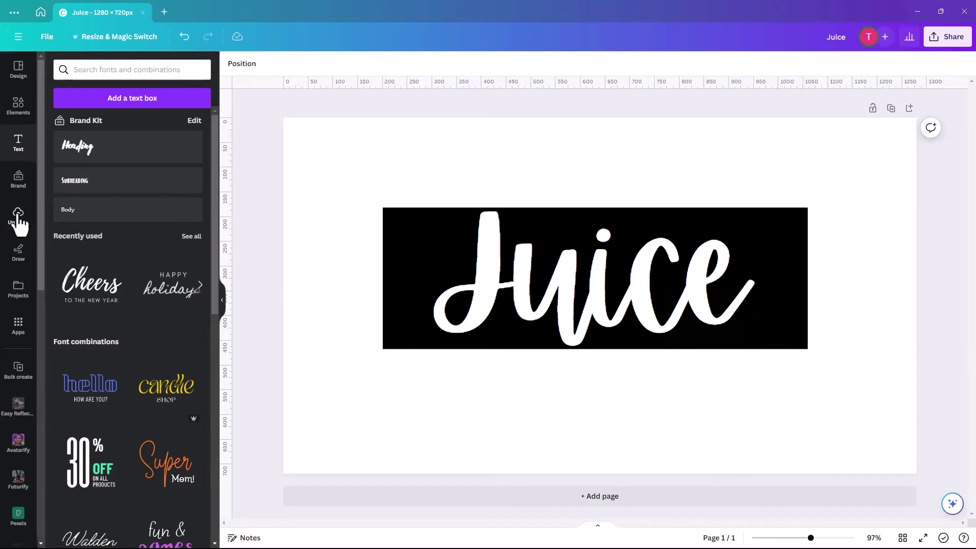
Step: Upload the downloaded Juice PNG into the project's Uploads
left_click(17, 214)
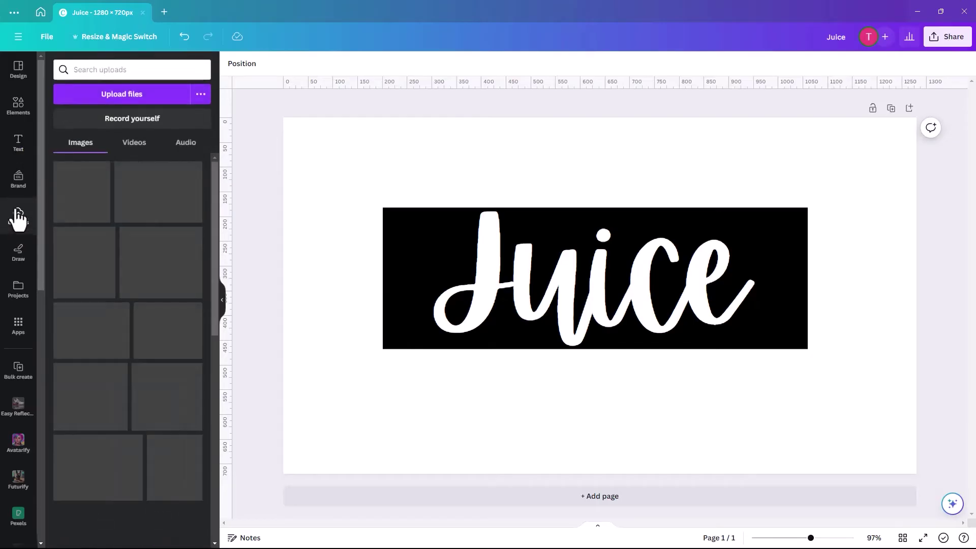
left_click(93, 96)
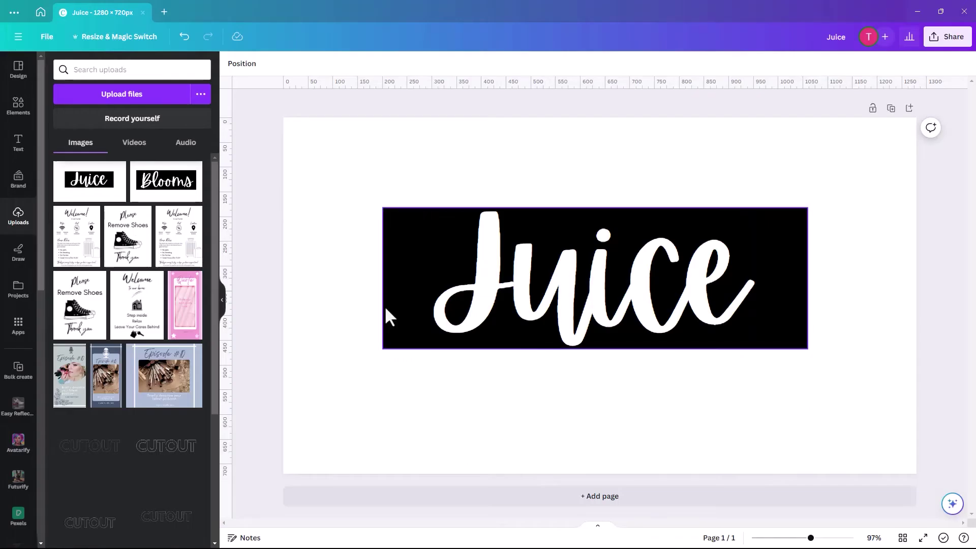
left_click(270, 184)
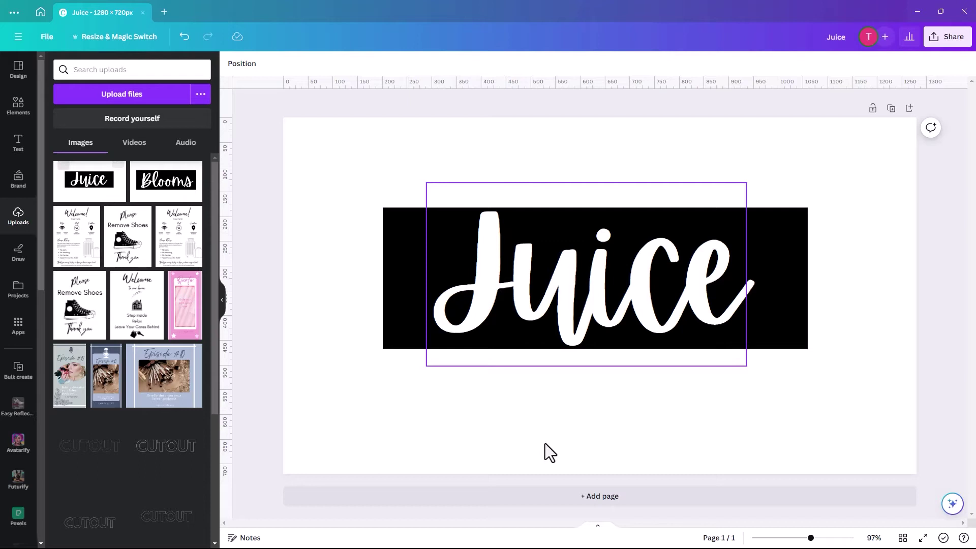
Step: Add Page 2 and place the Juice upload on it, stretched to fill the page
left_click(621, 501)
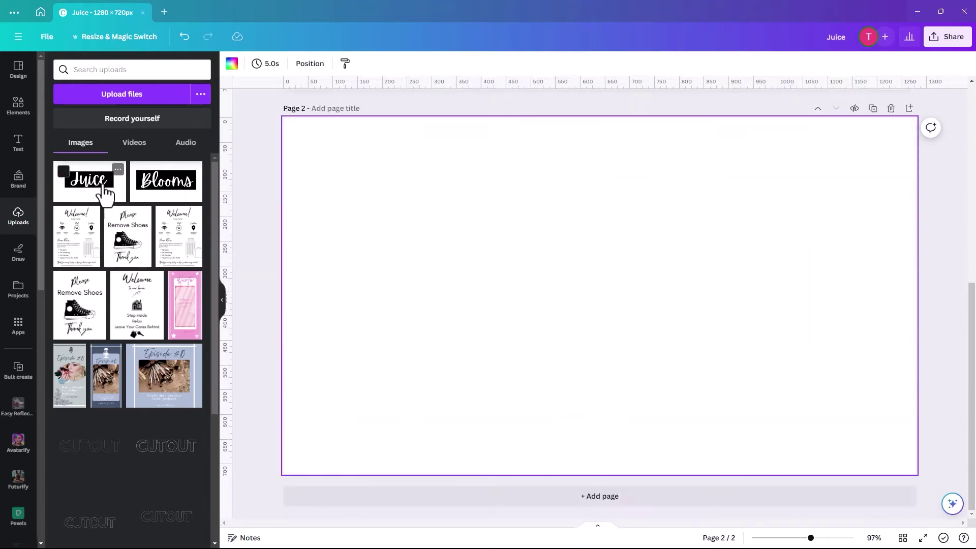
left_click(93, 197)
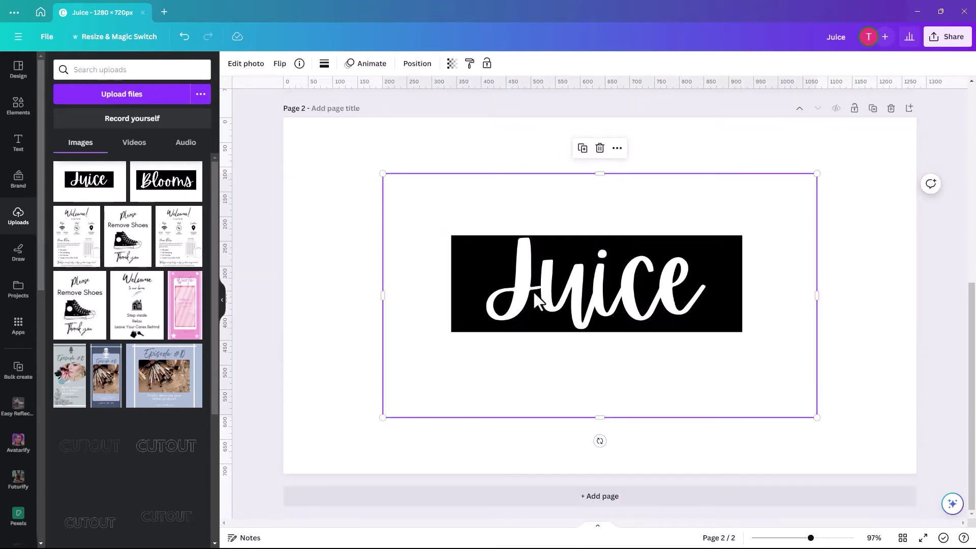
left_click_drag(535, 294, 435, 237)
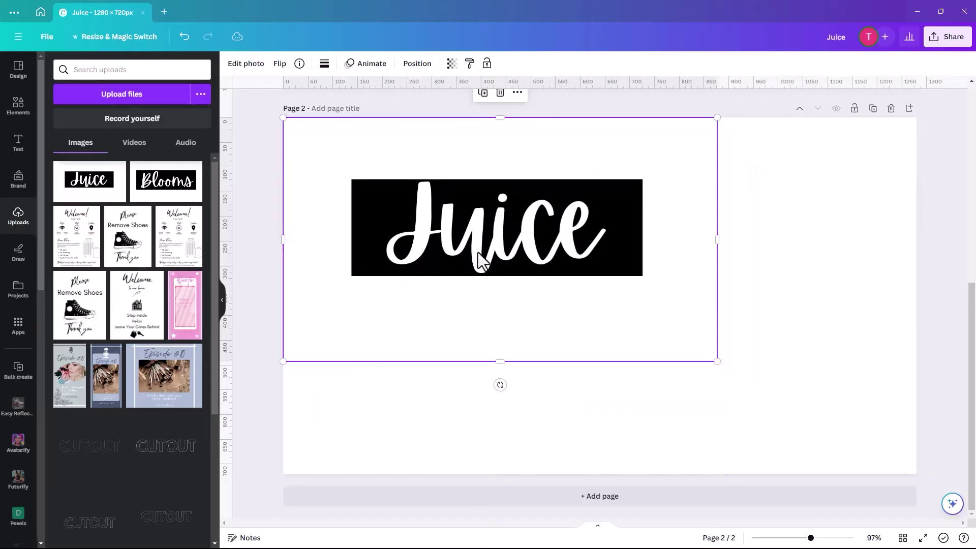
left_click_drag(716, 360, 917, 474)
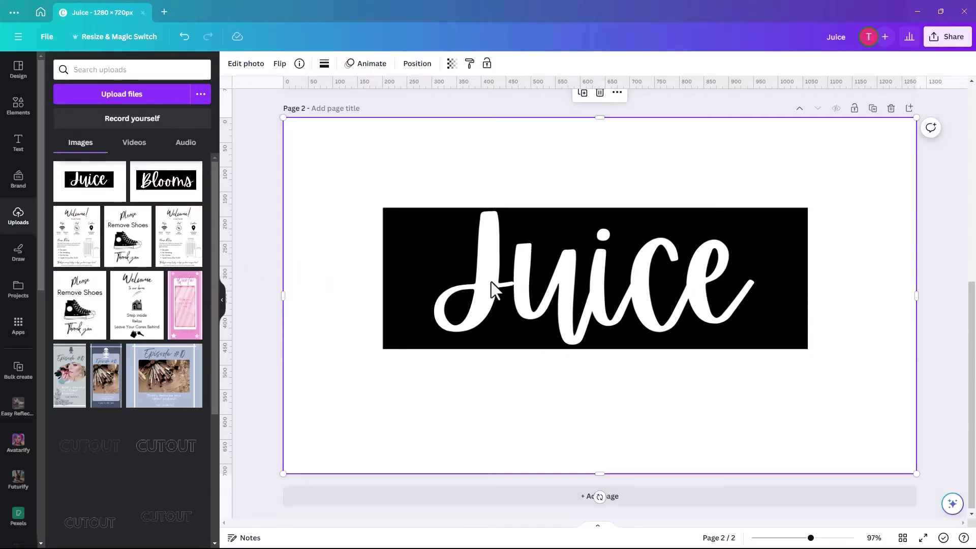
Step: Run BG Remover on the Juice image so its white areas become transparent
left_click(244, 65)
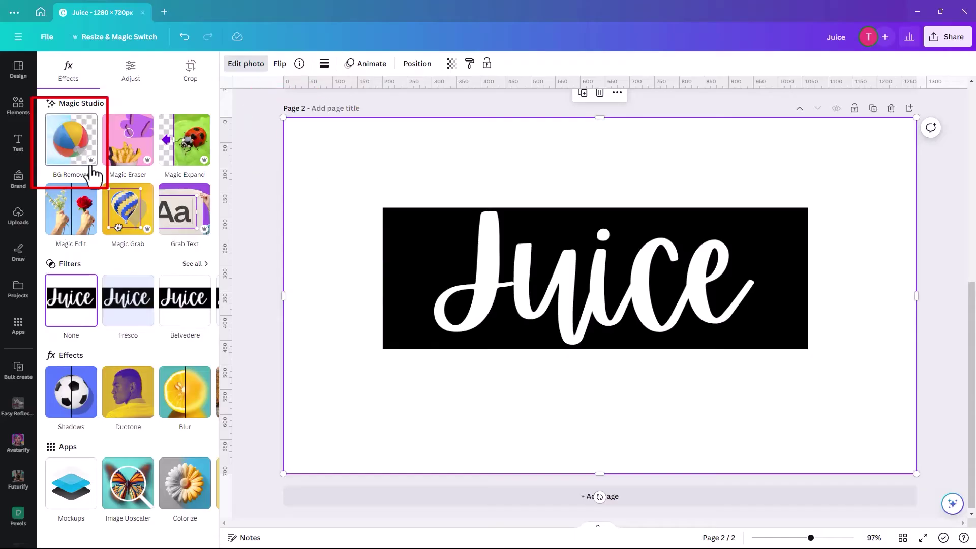
left_click(71, 148)
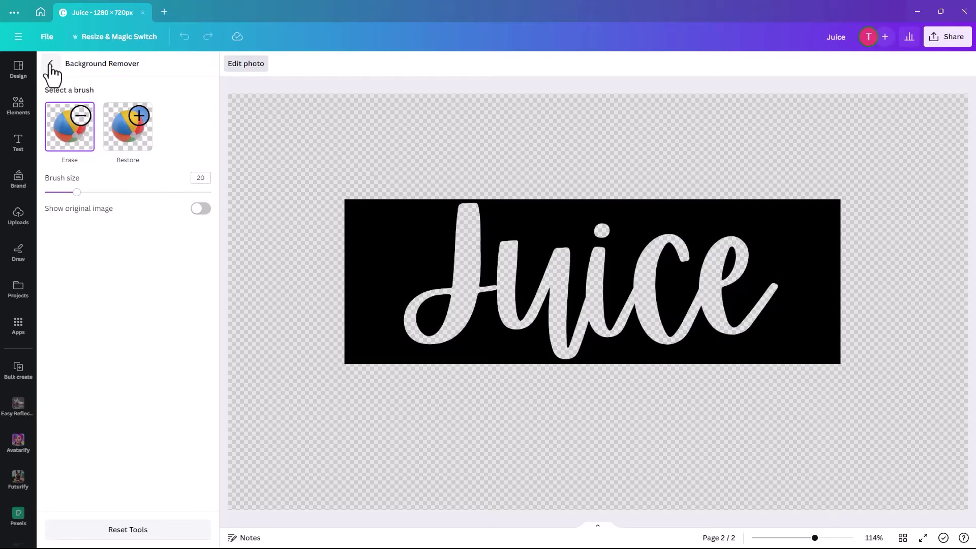
left_click(51, 64)
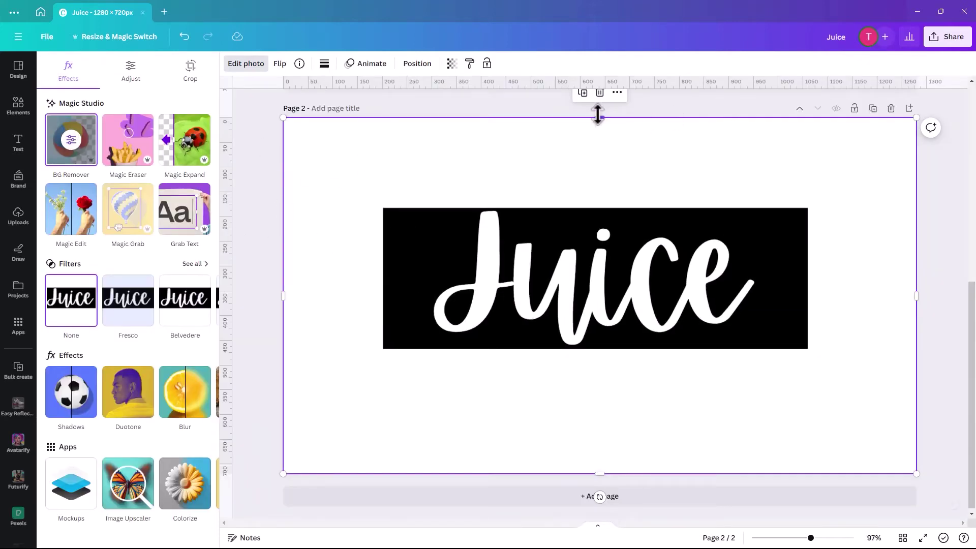
Step: Crop the image's top, left, right and bottom to the black band, about 848 × 300
left_click_drag(605, 182, 607, 200)
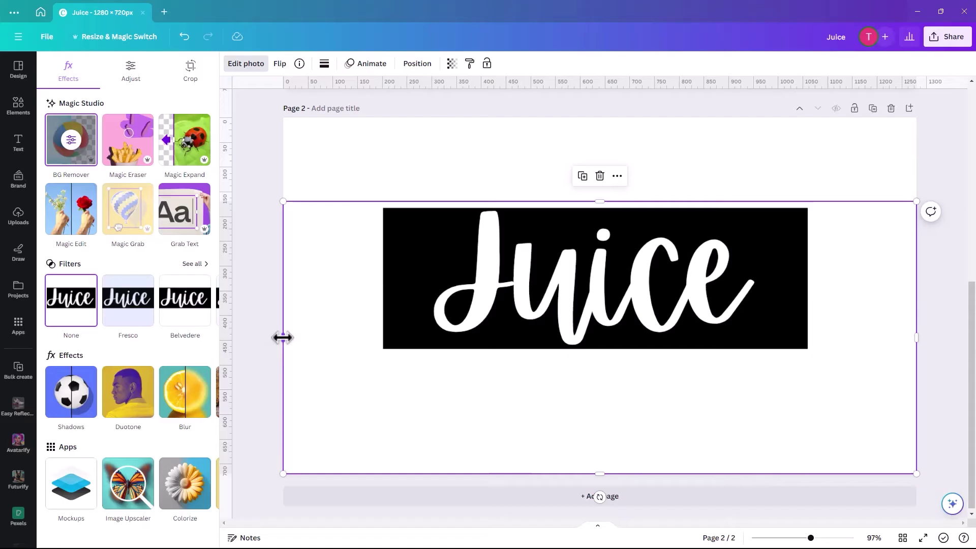
left_click_drag(283, 337, 385, 338)
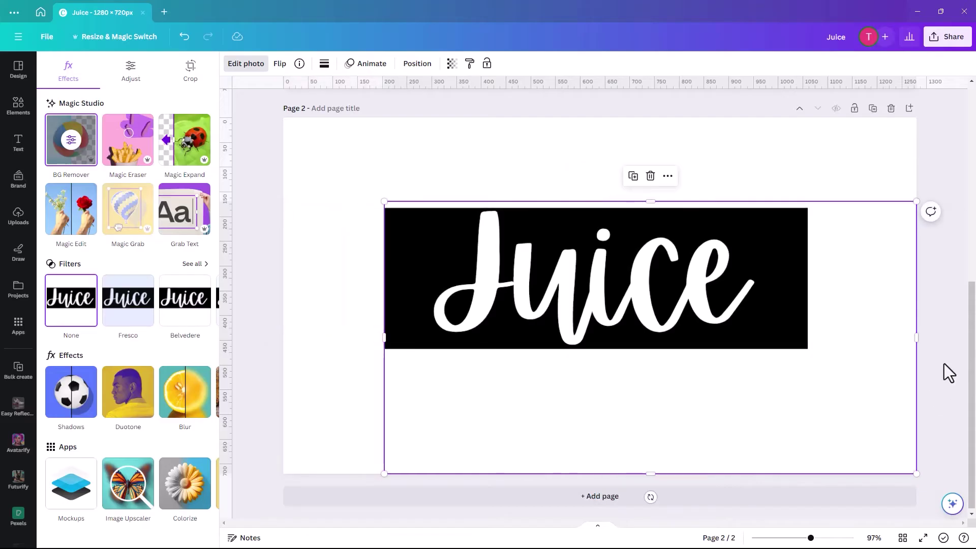
left_click_drag(700, 324, 804, 323)
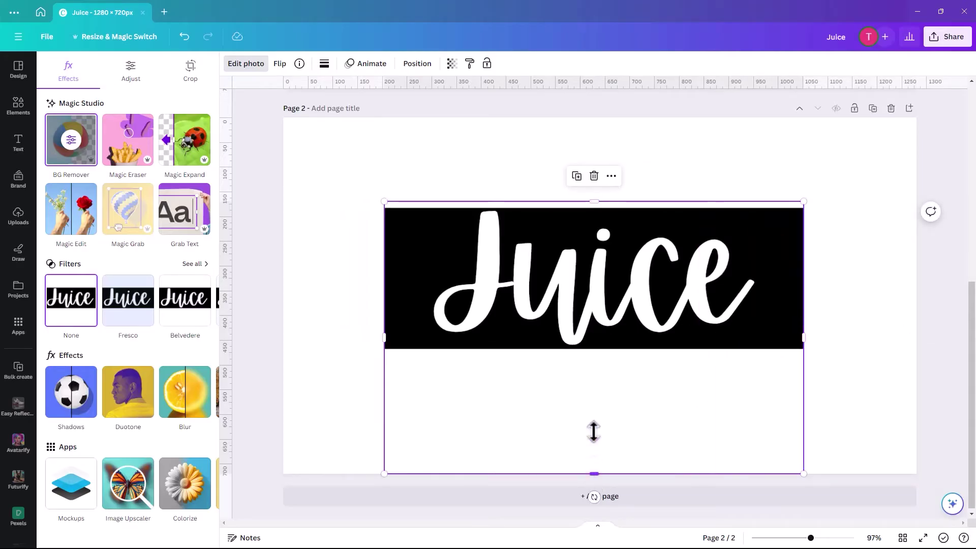
left_click_drag(594, 432, 581, 351)
Step: Search the Elements Photos category for 'oranges'
left_click(313, 323)
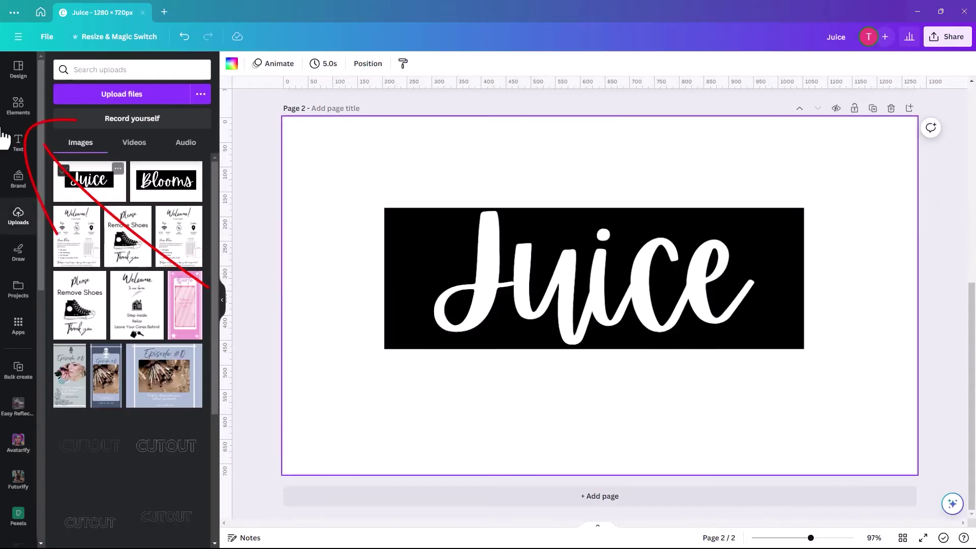
left_click(18, 105)
left_click(94, 88)
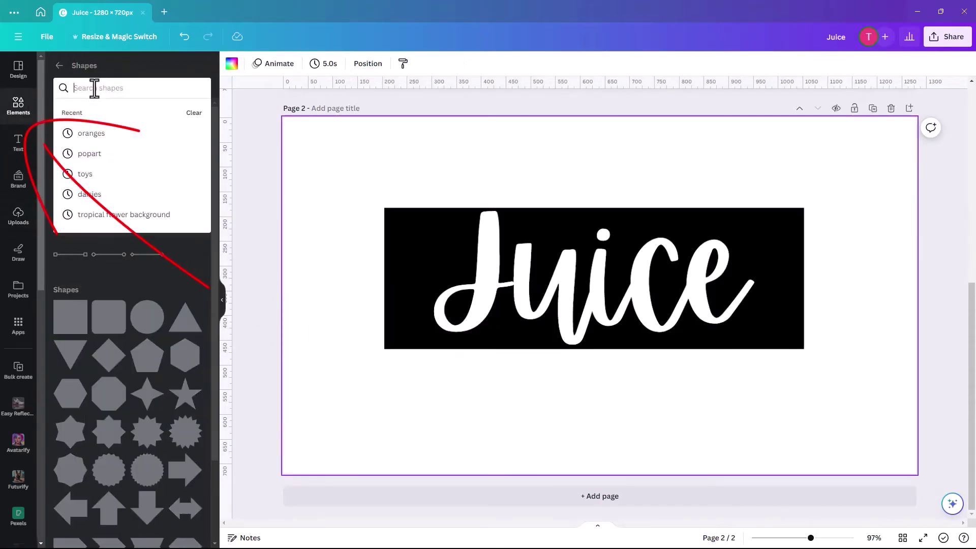
left_click(57, 67)
left_click(58, 68)
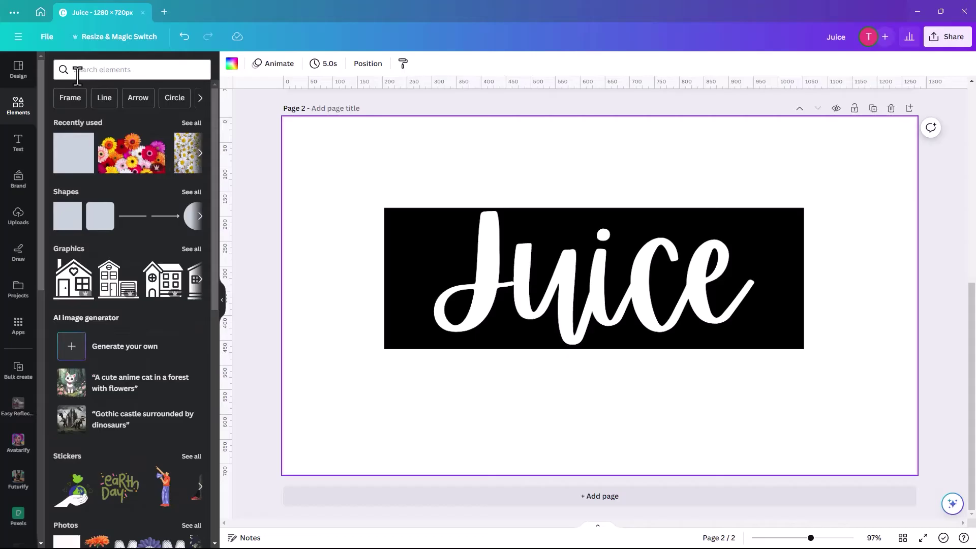
left_click(80, 71)
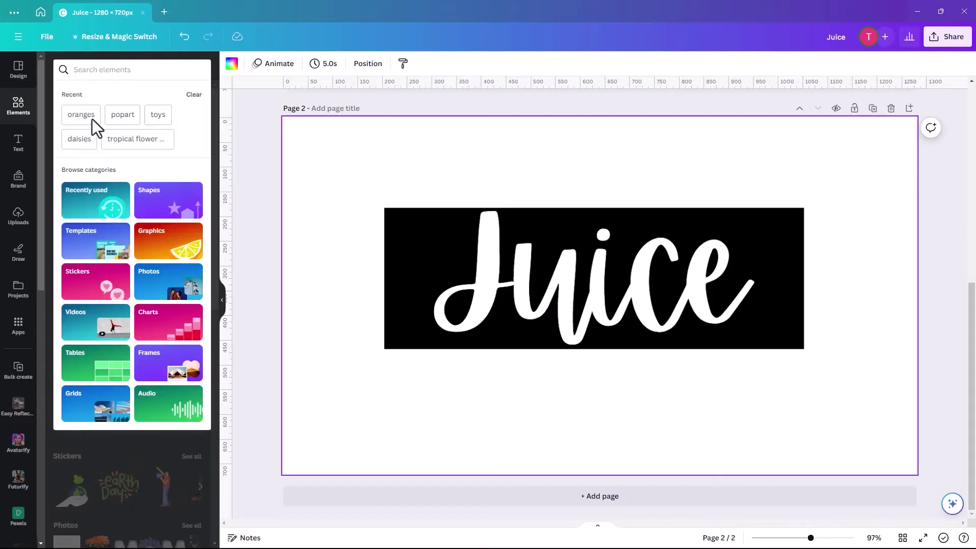
left_click(157, 283)
left_click(81, 86)
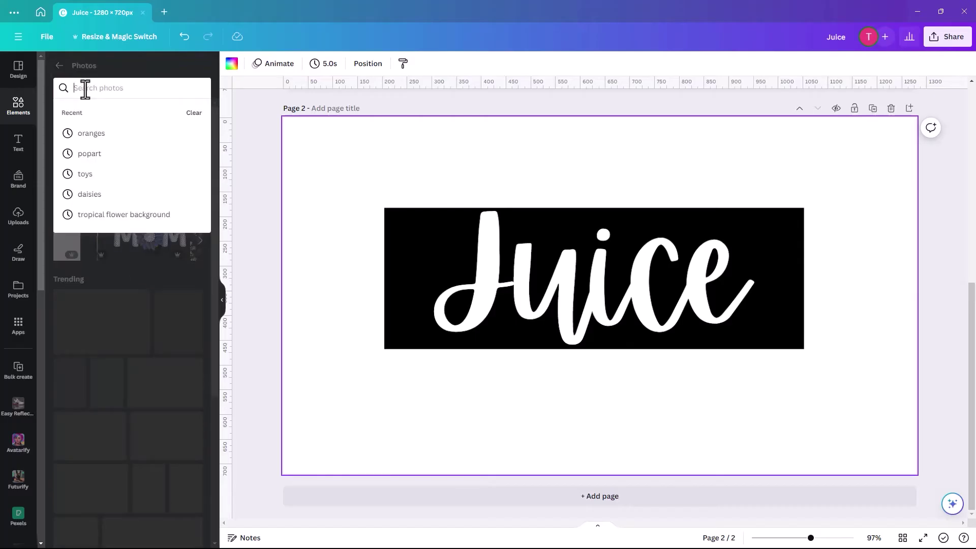
left_click(91, 134)
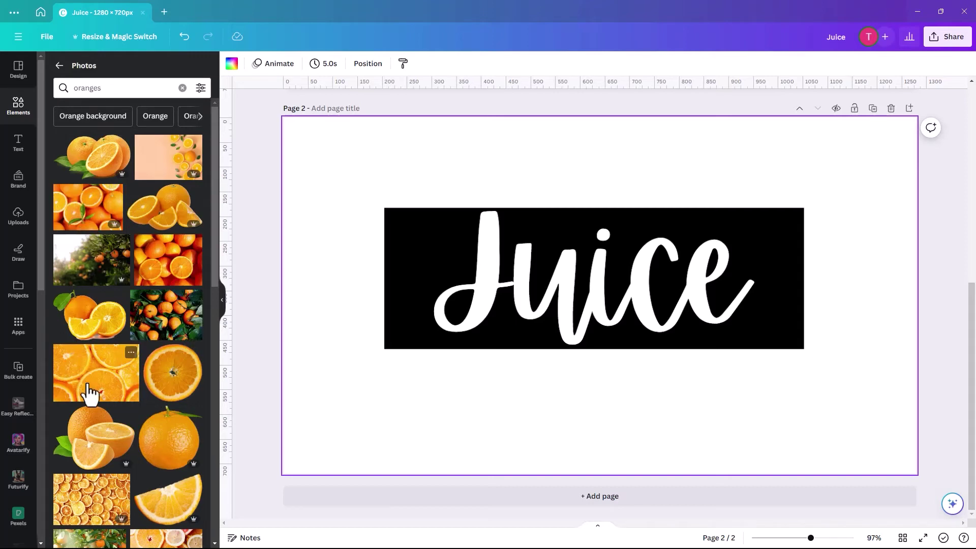
Step: Add the halved-oranges photo and move it behind the Juice image in the layers list
left_click(81, 219)
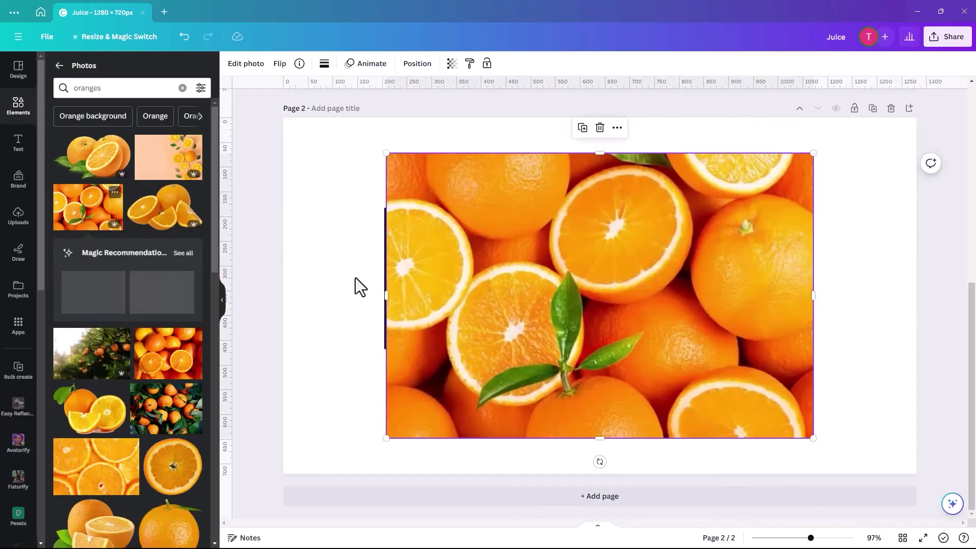
mouse_move(469, 331)
left_mouse_down()
mouse_move(446, 316)
mouse_move(457, 318)
left_mouse_up()
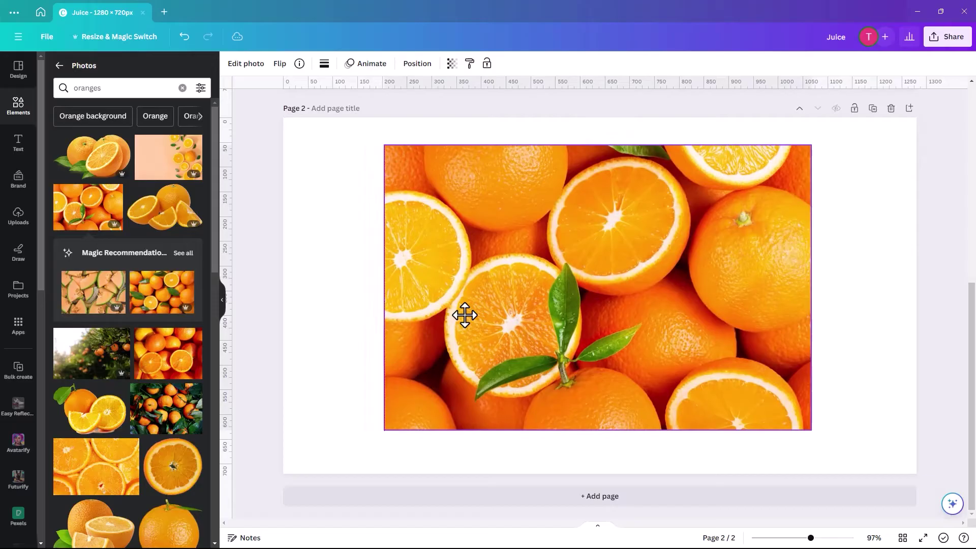
left_click(464, 315)
left_click(415, 65)
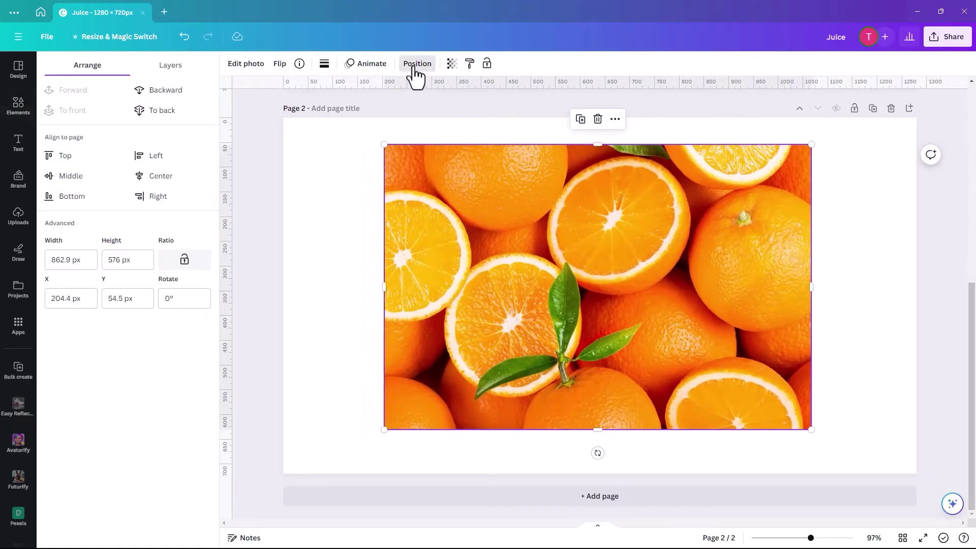
left_click(171, 70)
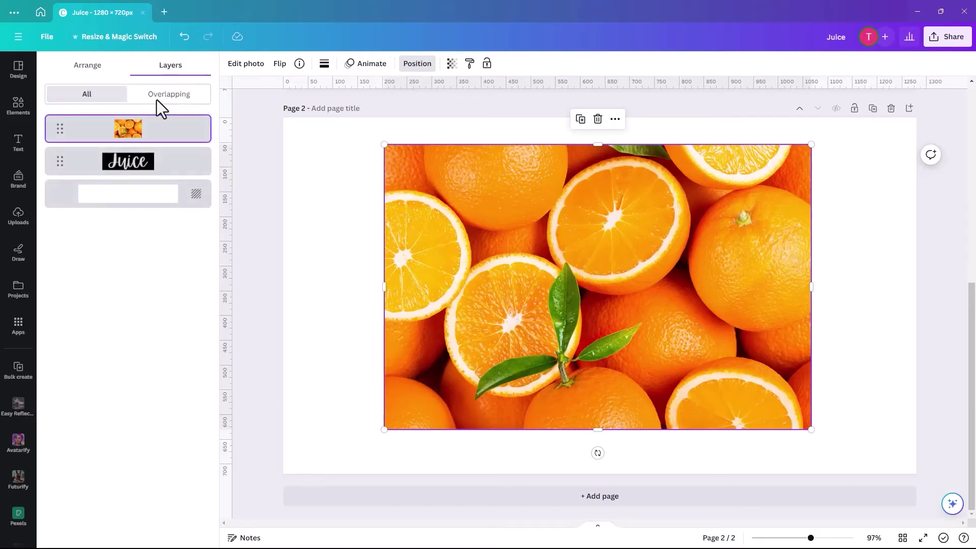
left_click_drag(131, 134, 131, 170)
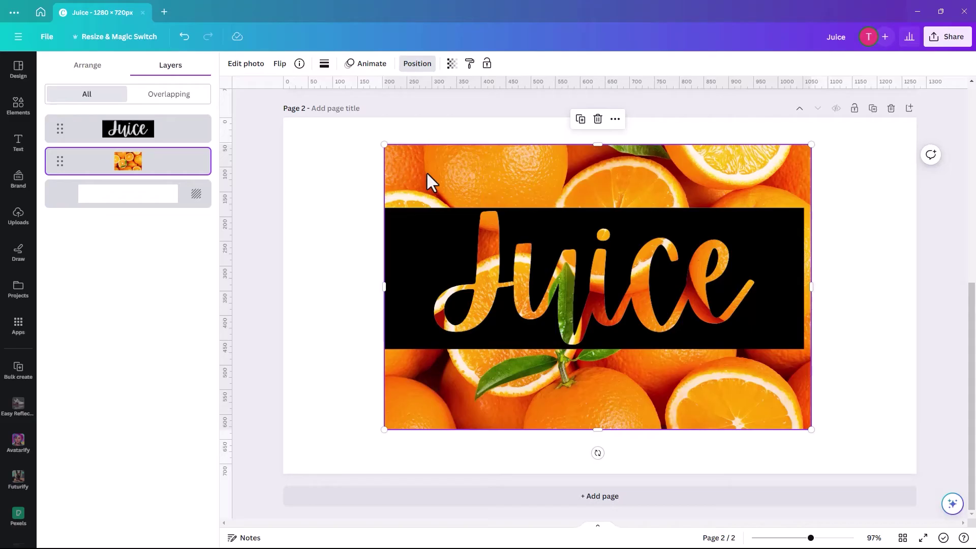
Step: Shrink the oranges photo to about 669 × 446 and centre it behind Juice
left_click_drag(426, 181, 427, 161)
left_click_drag(389, 136, 416, 182)
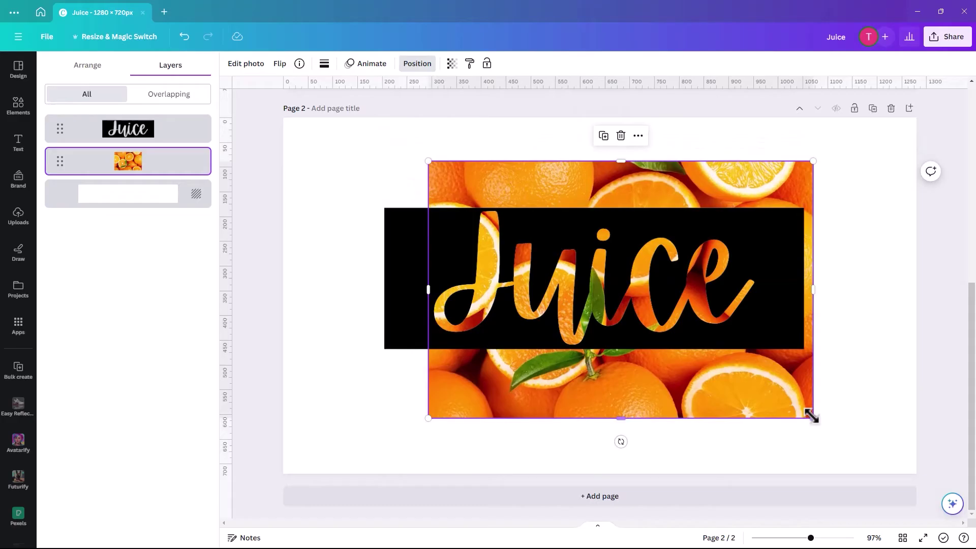
left_click_drag(804, 399, 773, 359)
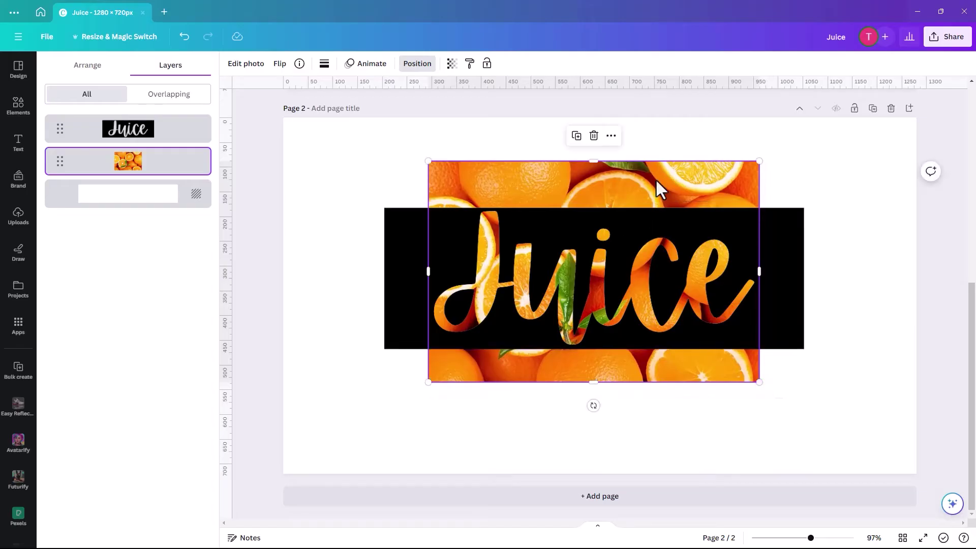
mouse_move(655, 178)
left_mouse_down()
mouse_move(665, 235)
mouse_move(661, 197)
mouse_move(671, 198)
mouse_move(657, 198)
left_mouse_up()
Step: Search Elements photos for oranges, then add and delete the dried orange slices photo
left_click(19, 111)
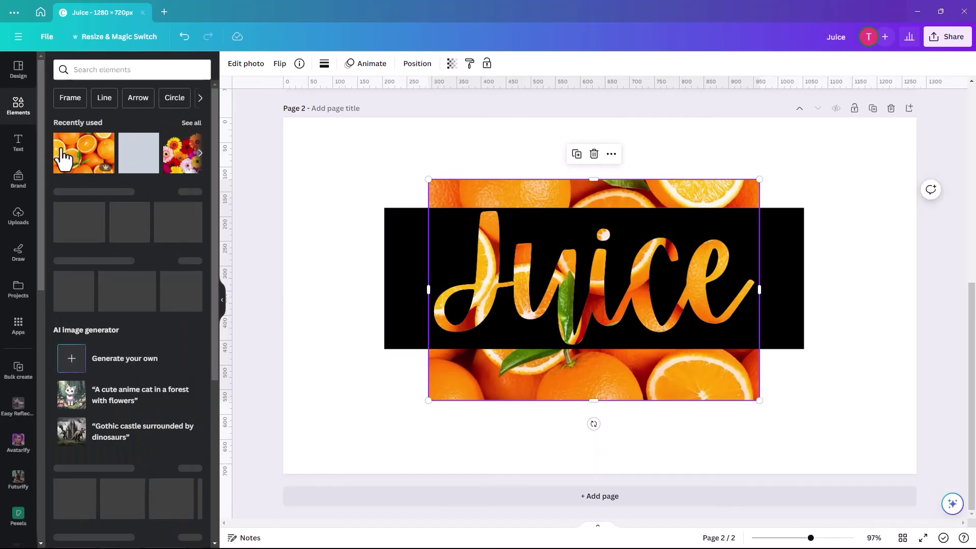
left_click(56, 66)
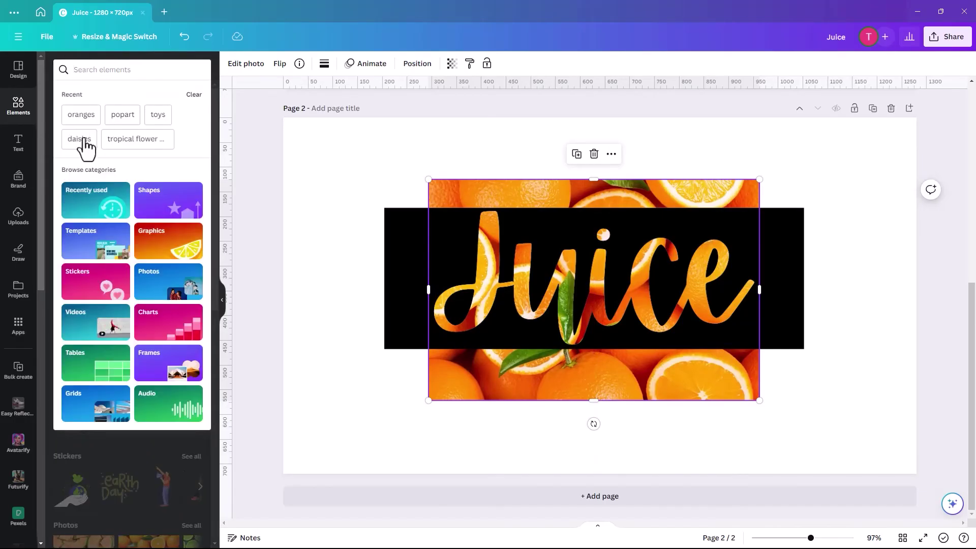
left_click(79, 115)
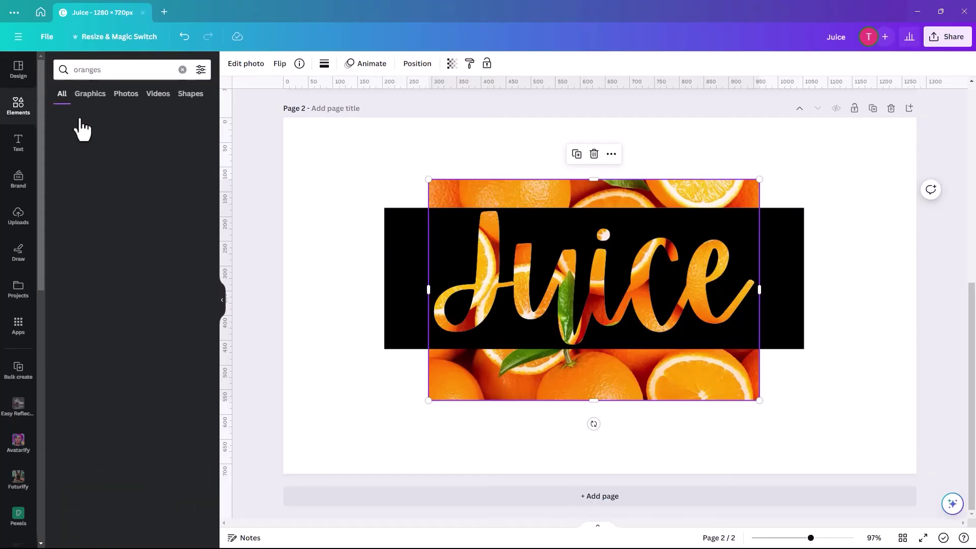
left_click(124, 95)
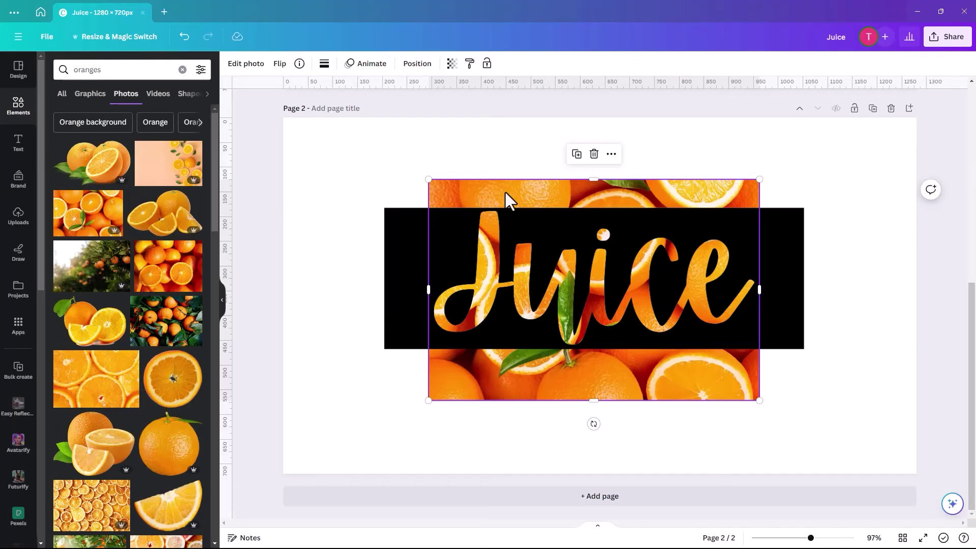
left_click(97, 513)
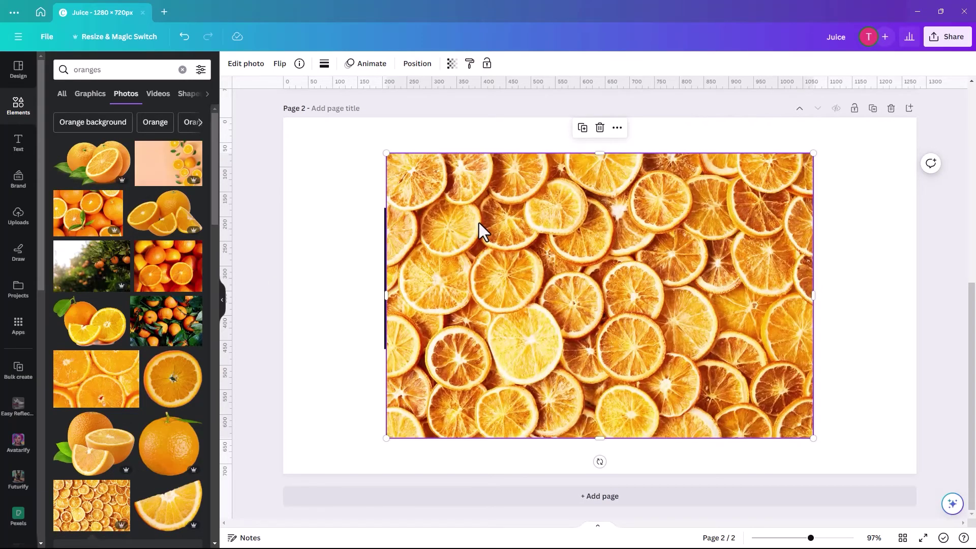
key("Delete")
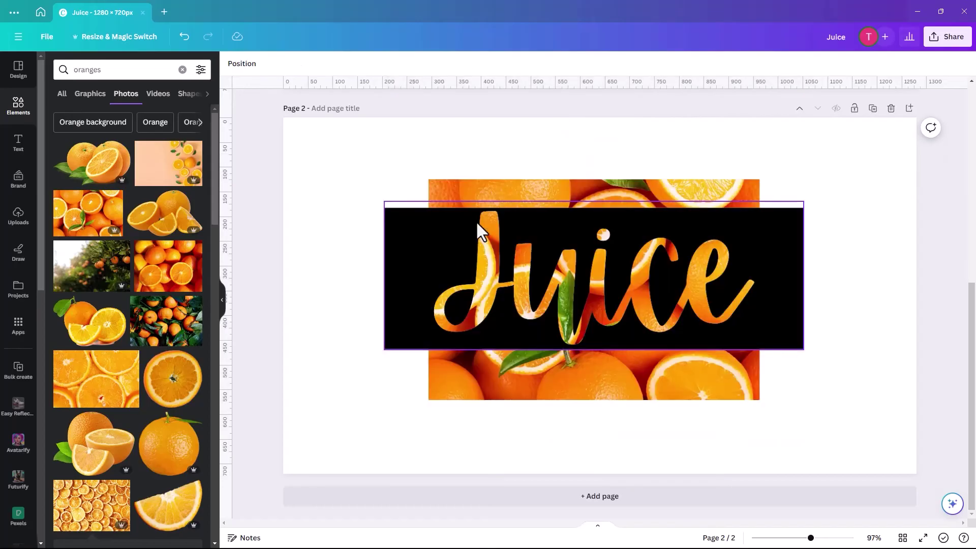
Step: Add the close-up oranges photo and crop it to the text band, about 768 × 277
left_click(167, 282)
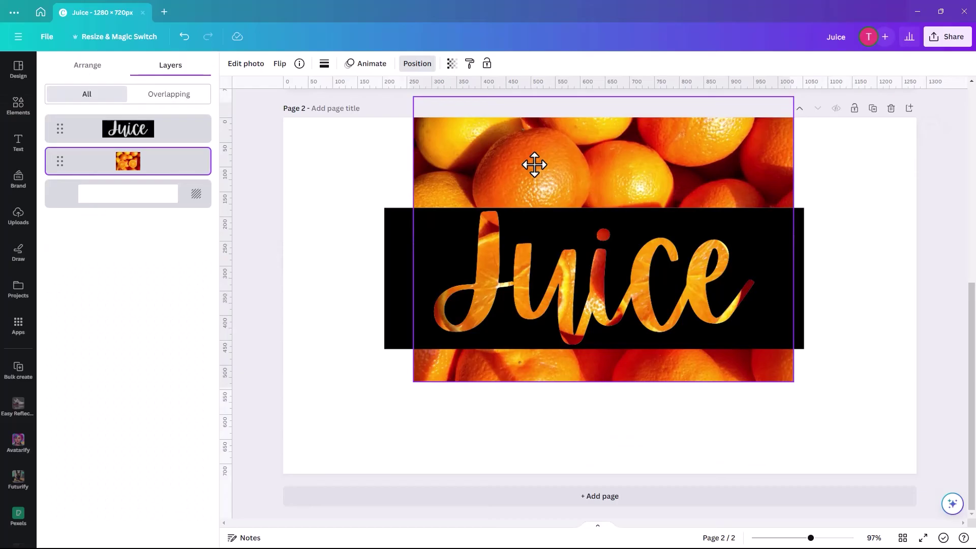
left_click_drag(533, 169, 533, 180)
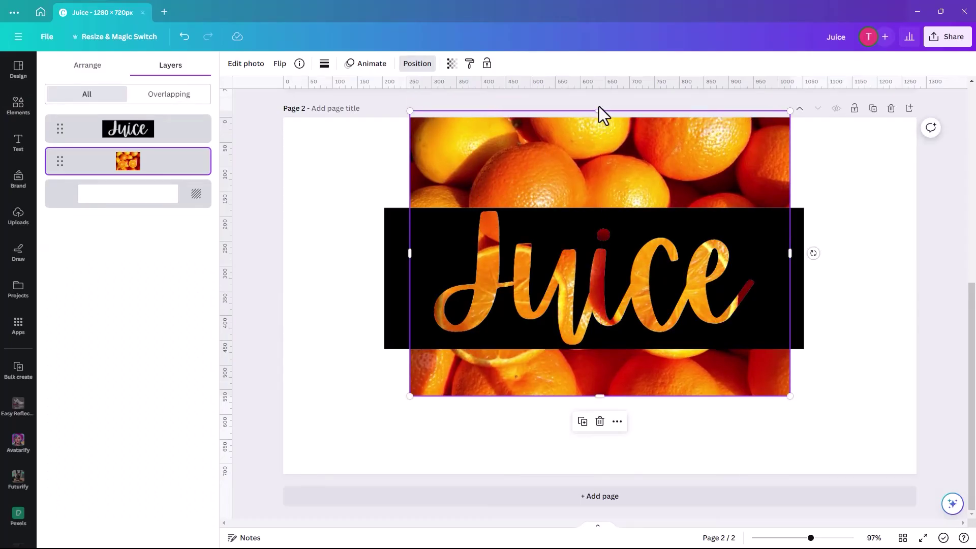
left_click_drag(598, 110, 598, 209)
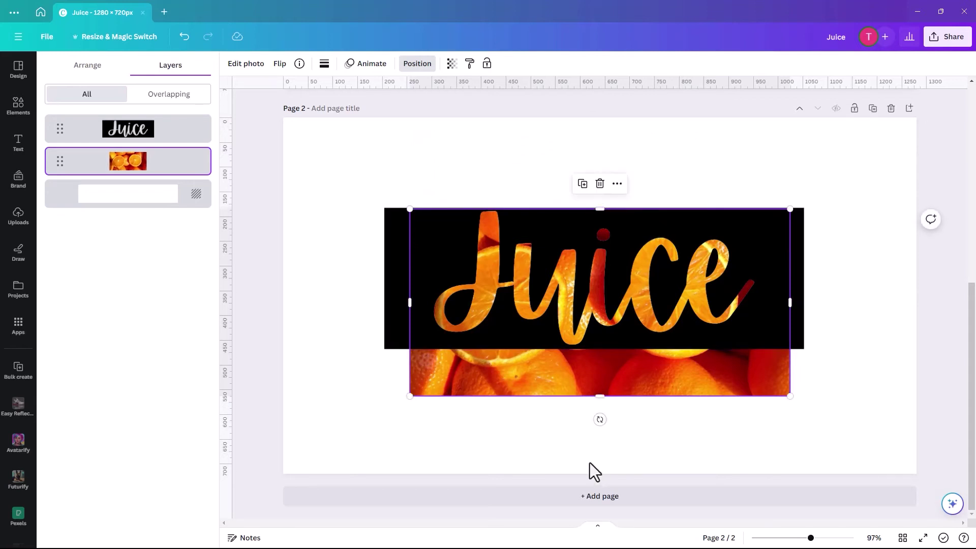
left_click_drag(600, 397, 596, 350)
left_click(473, 398)
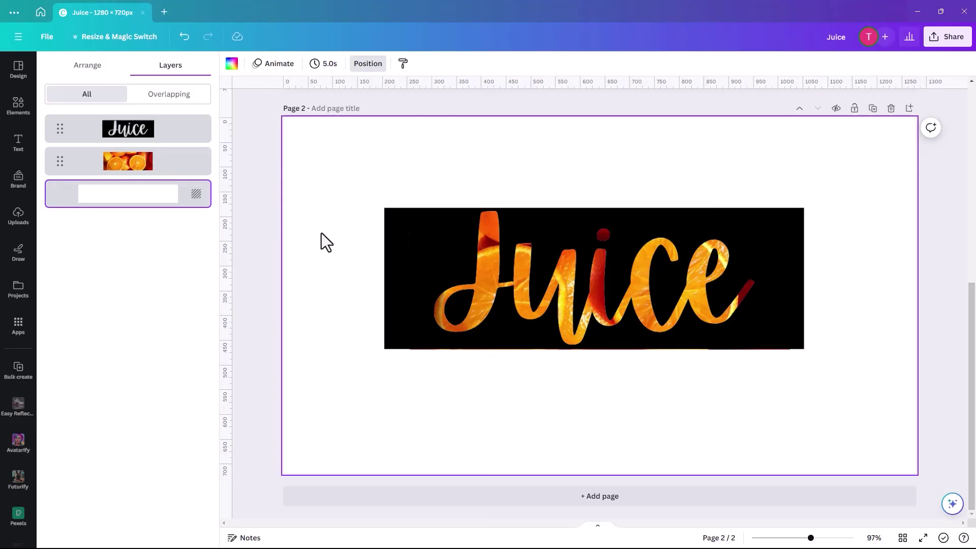
Step: Apply the Cherry duotone effect to the Juice image
left_click(413, 252)
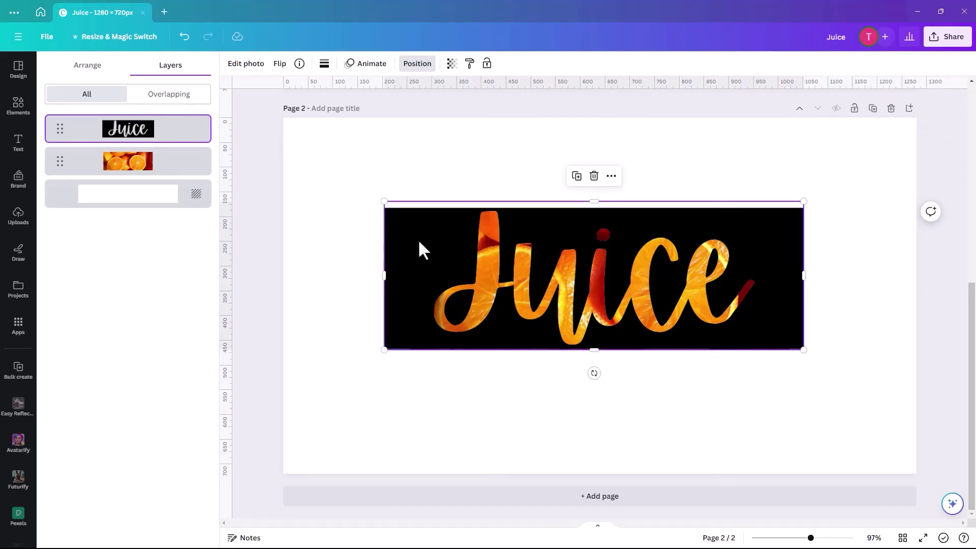
left_click(248, 65)
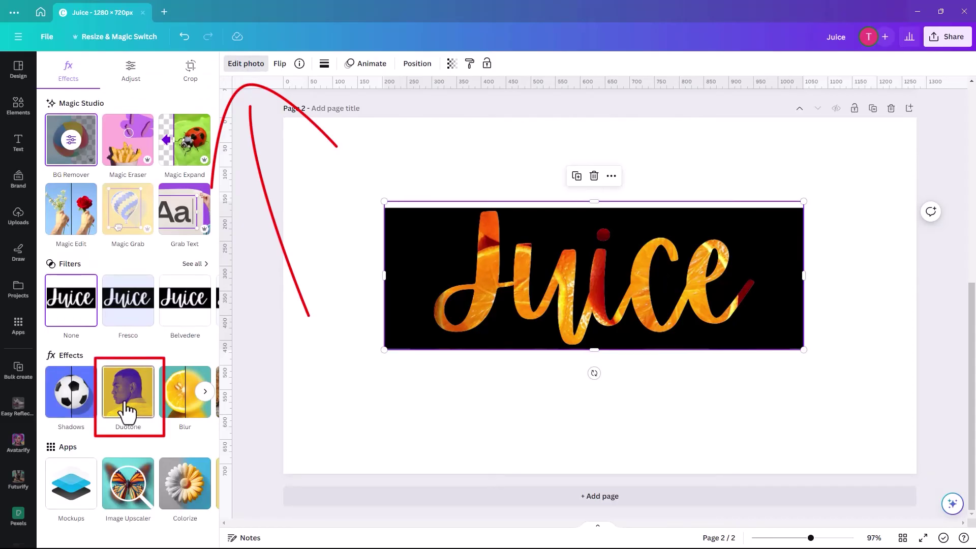
left_click(128, 407)
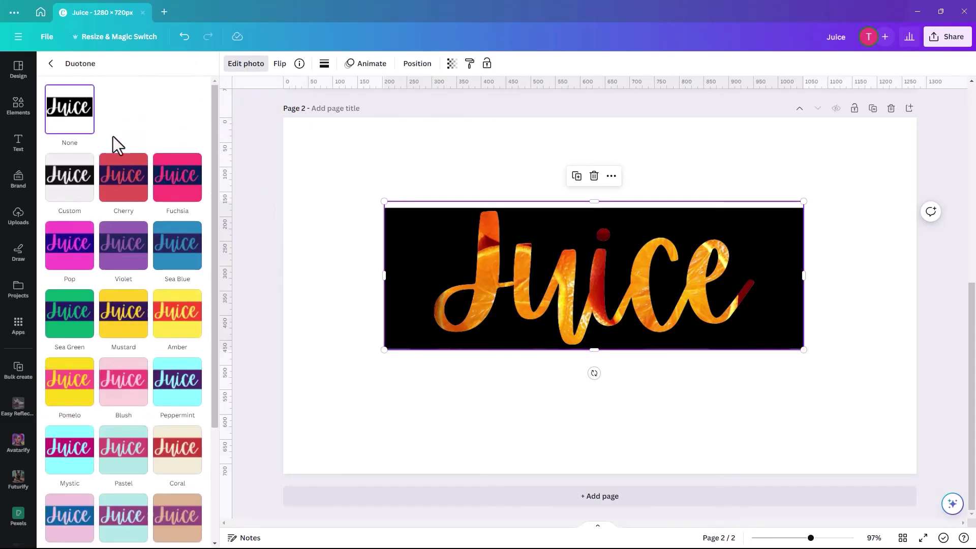
left_click(125, 191)
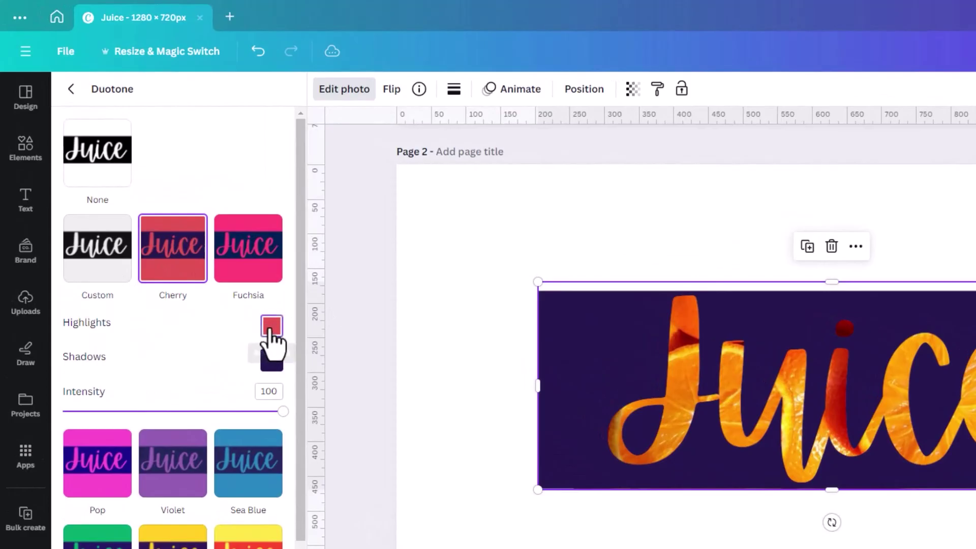
Step: Set both the duotone highlight and shadow colours to white (#FFFFFF)
left_click(271, 326)
left_click(395, 363)
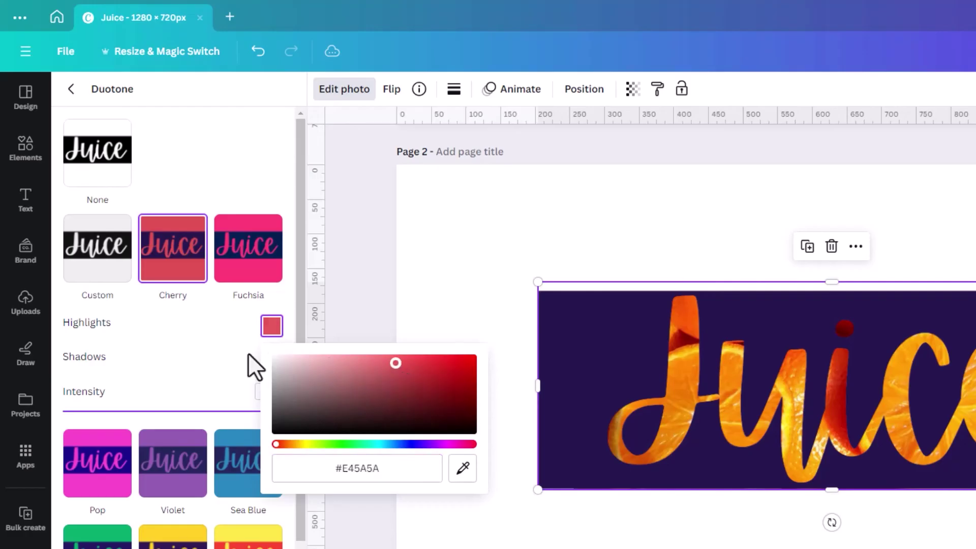
left_click_drag(248, 353, 203, 342)
left_click(210, 326)
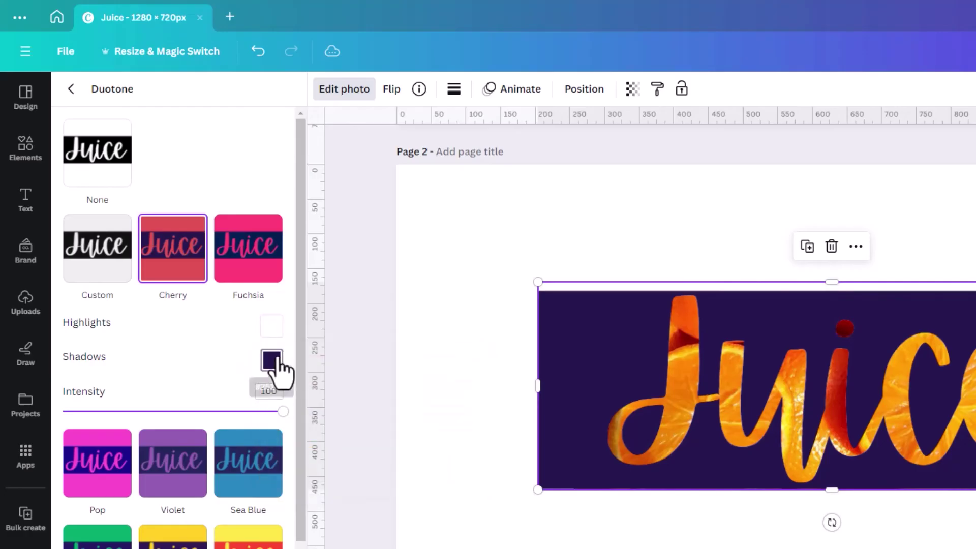
left_click(272, 360)
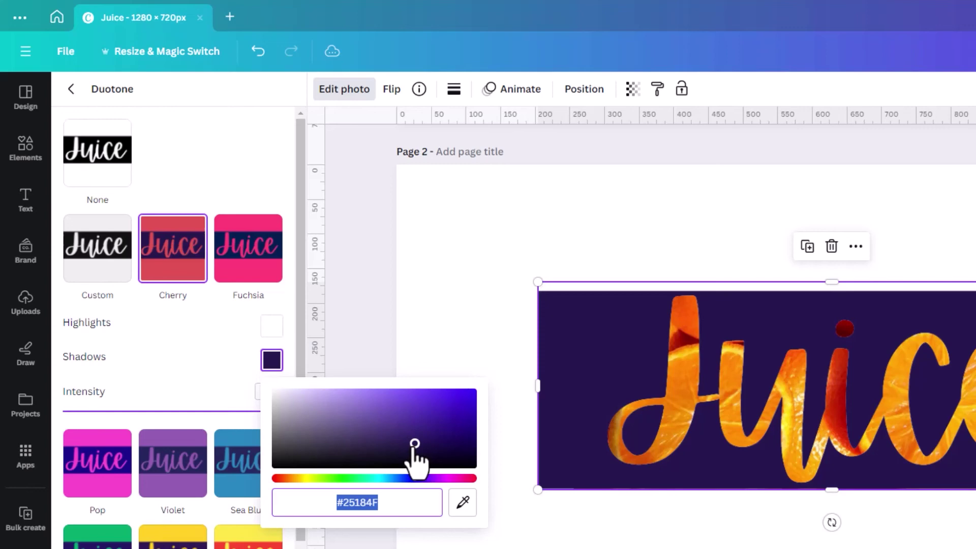
left_click_drag(414, 464, 212, 383)
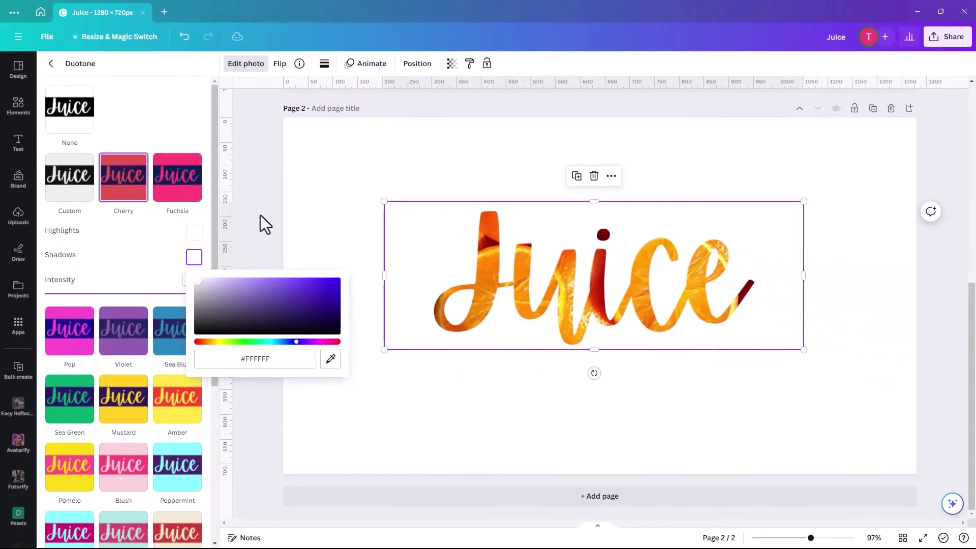
left_click(262, 216)
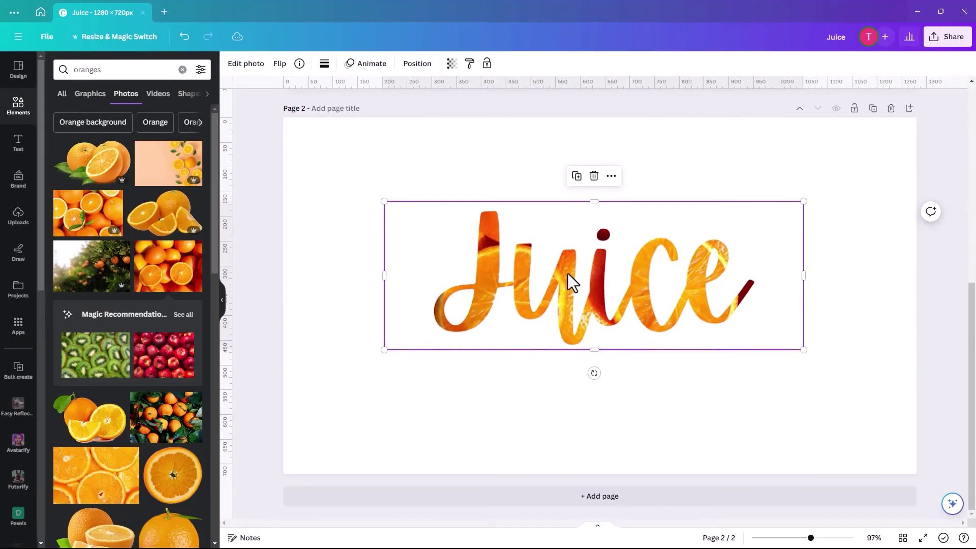
Step: Select both Juice layers together, move them up-left, and scale them to 1,183 × 467
left_click(331, 358)
left_click(572, 325)
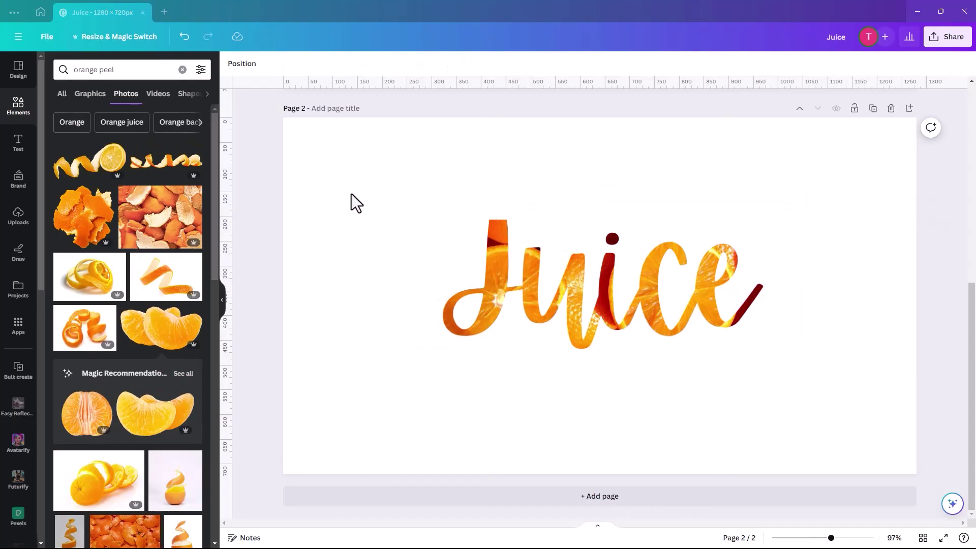
left_click_drag(382, 171, 847, 393)
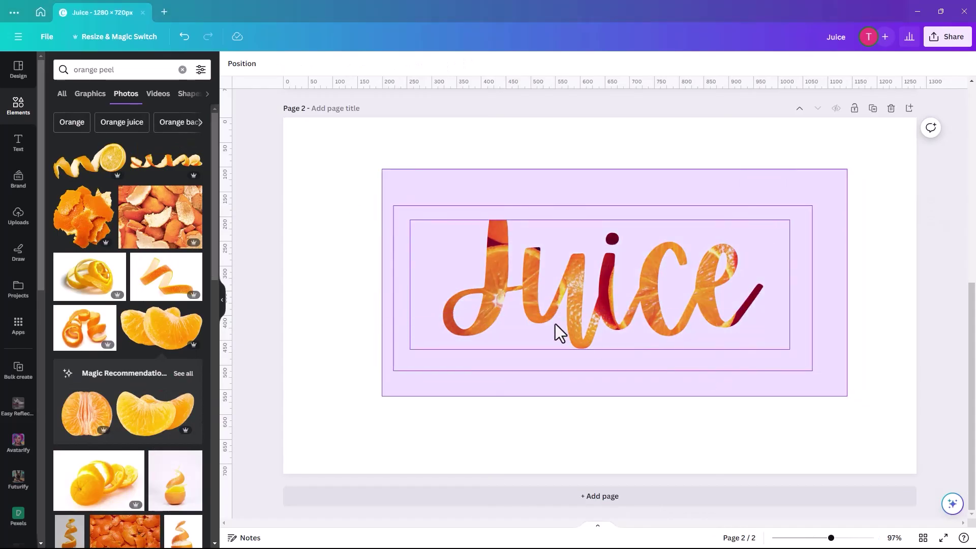
left_click_drag(622, 312, 527, 237)
left_click_drag(715, 295, 882, 372)
Step: Add the spiralling orange peel photo and position it beneath the Juice lettering
left_click(610, 427)
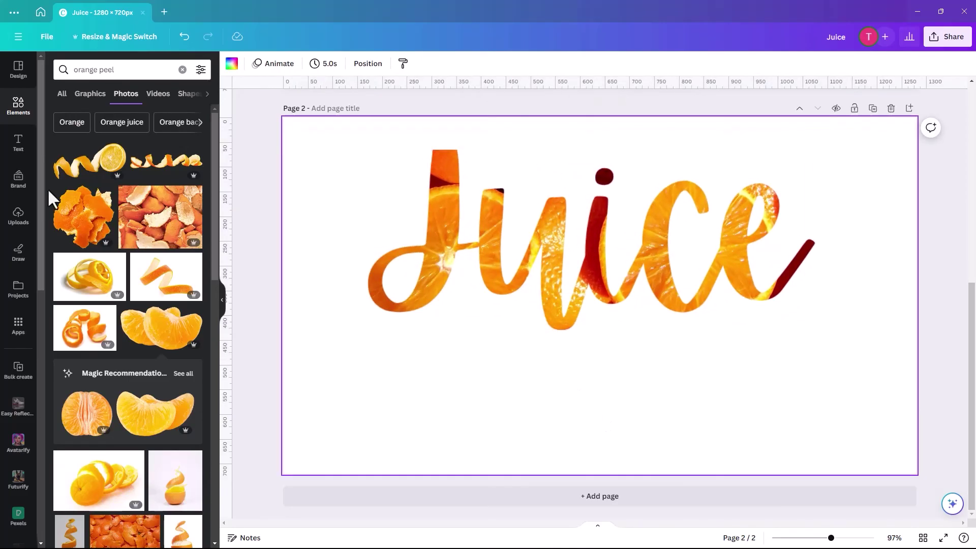
left_click(164, 168)
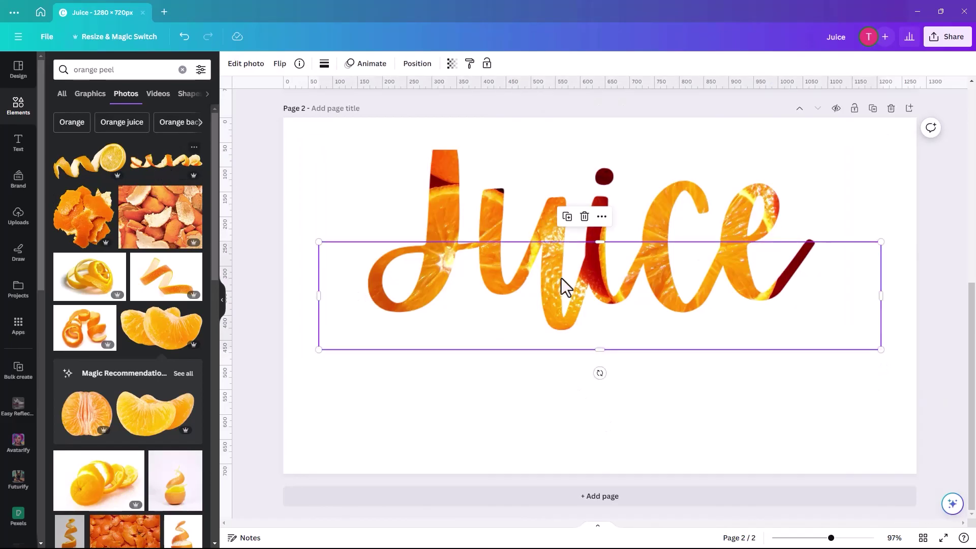
left_click_drag(534, 323, 545, 413)
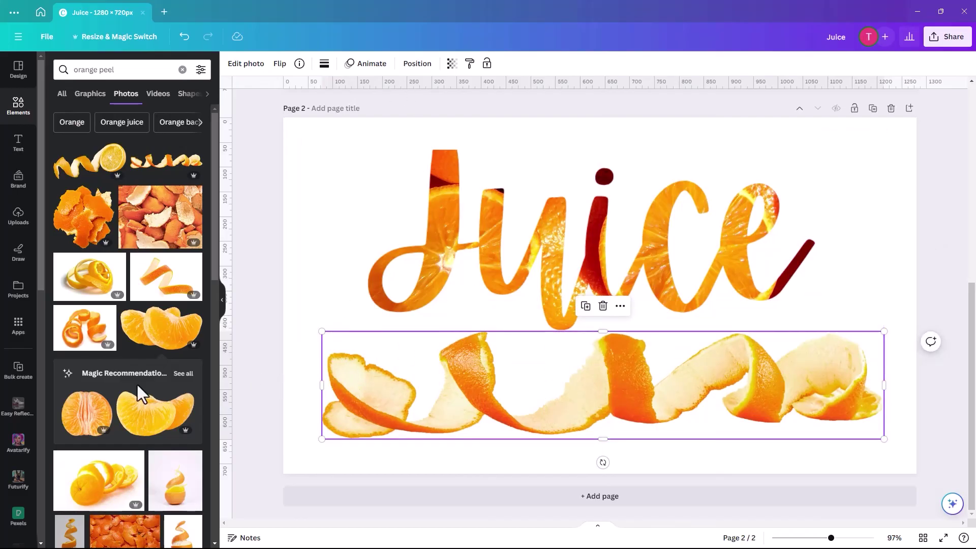
left_click(277, 148)
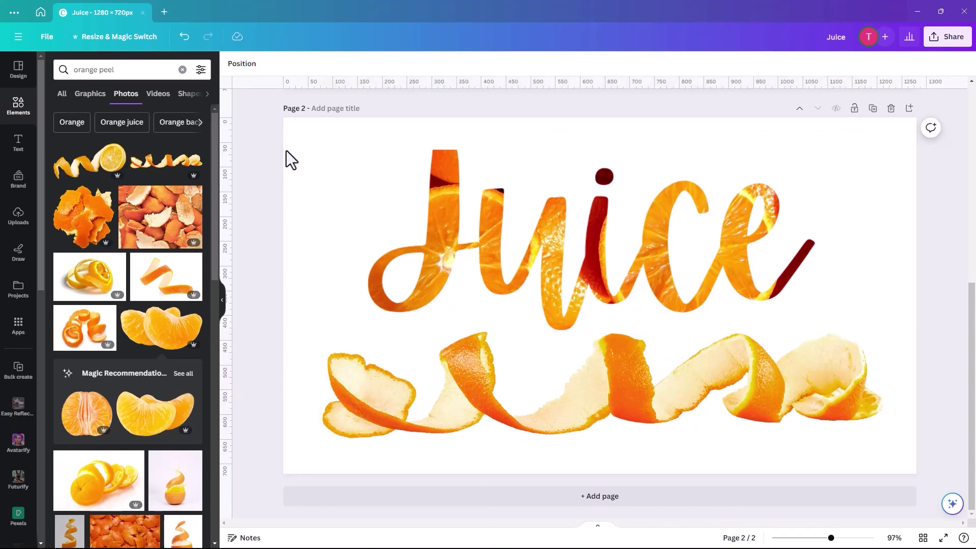